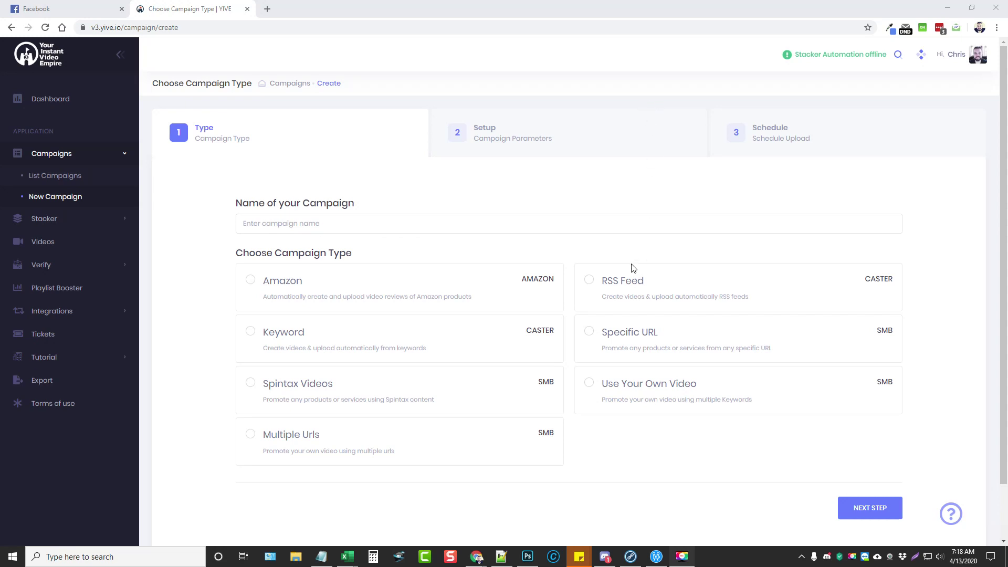
Step: Create a Spintax Videos campaign named "spintax" and continue to its content setup
click(250, 384)
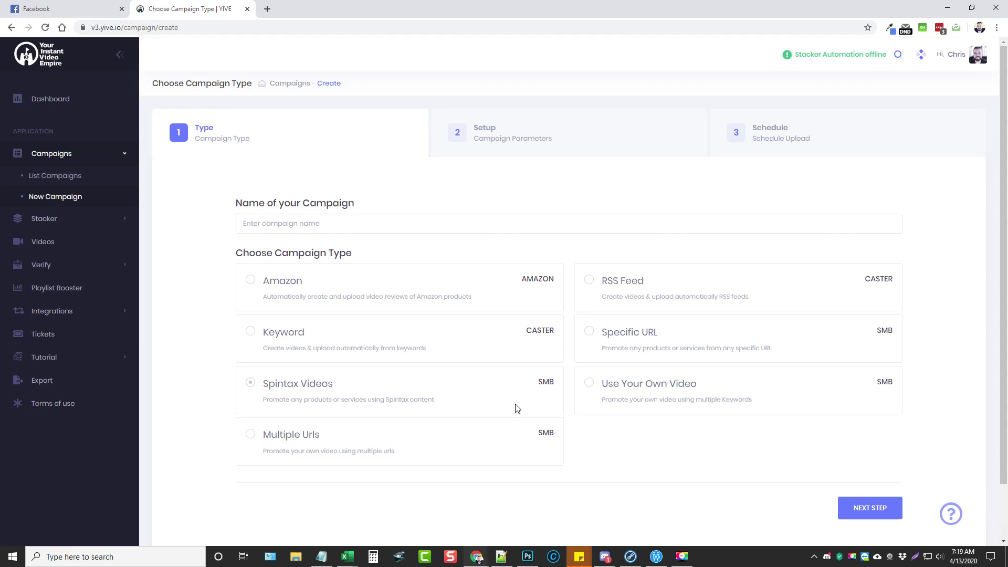
click(353, 223)
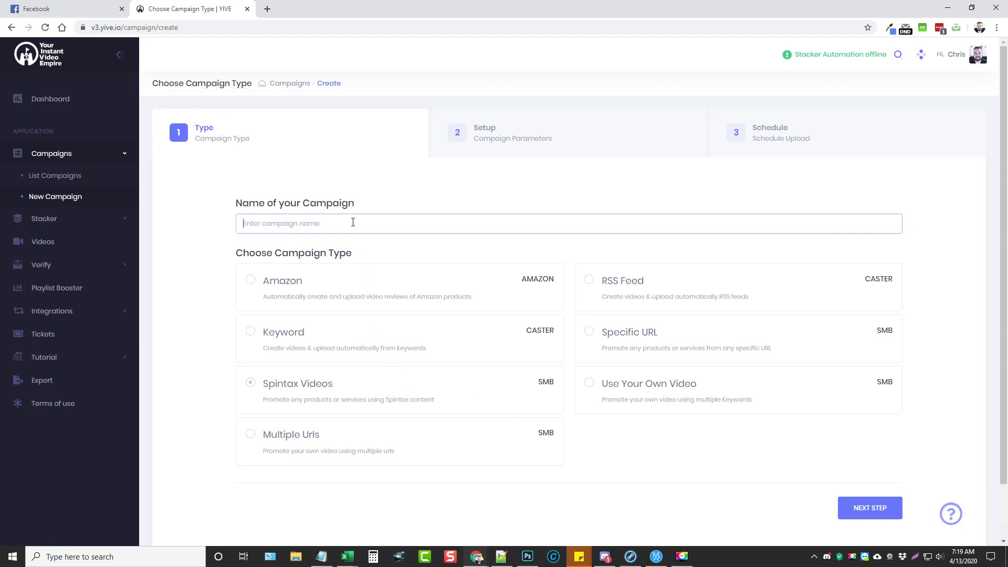
text(spintax)
click(855, 506)
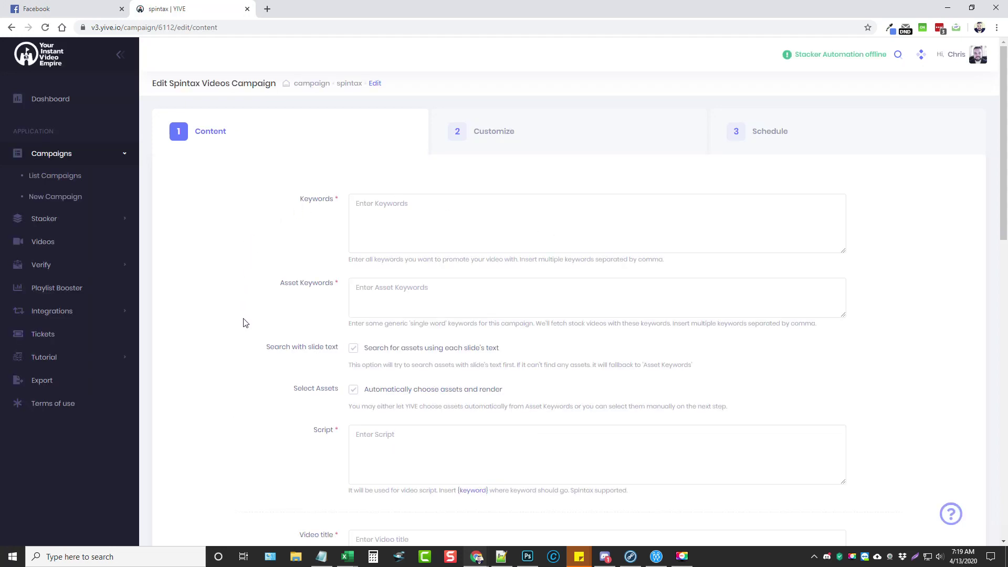
Step: Paste the copied list of Mobile Pet Grooming keywords for Parkersburg WV, Wheeling WV and no location into the campaign's Keywords field
scroll(256, 356, down, 10)
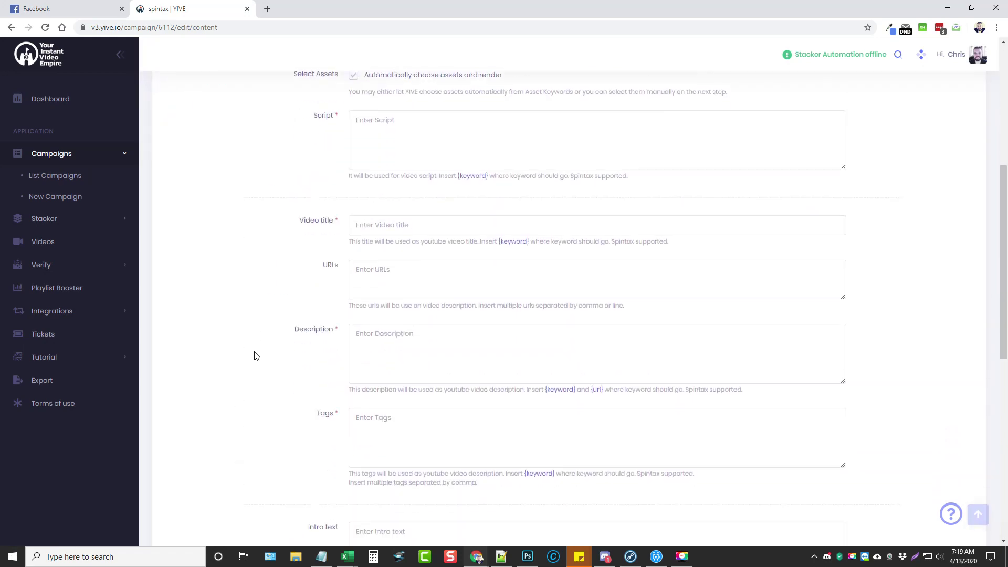
scroll(258, 353, down, 3)
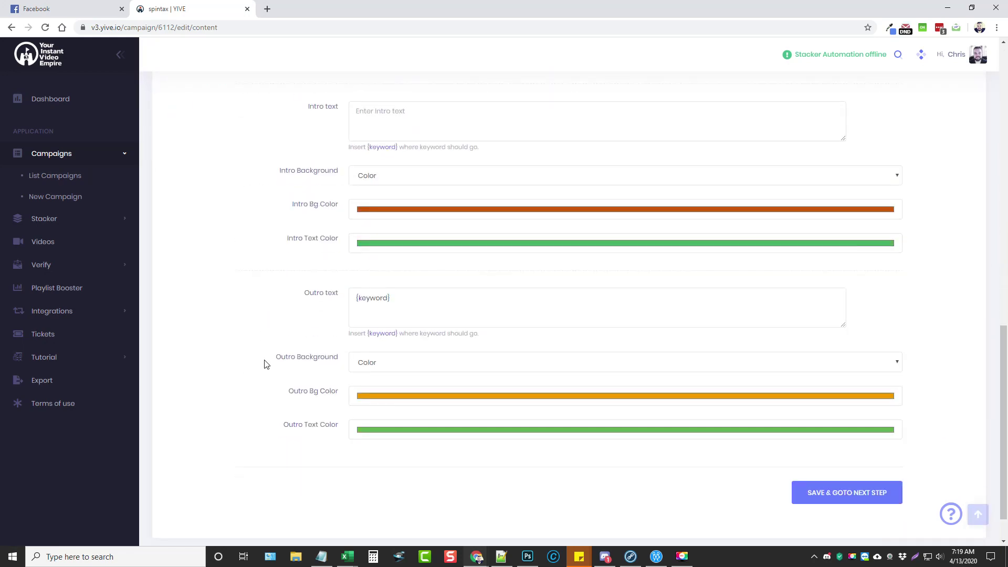
scroll(266, 362, up, 13)
scroll(385, 351, up, 1)
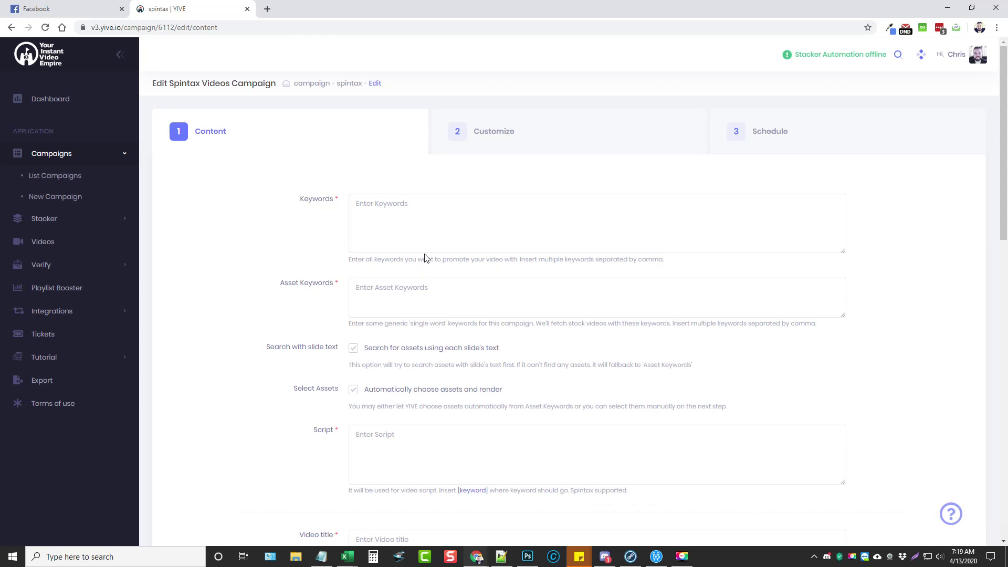
click(384, 212)
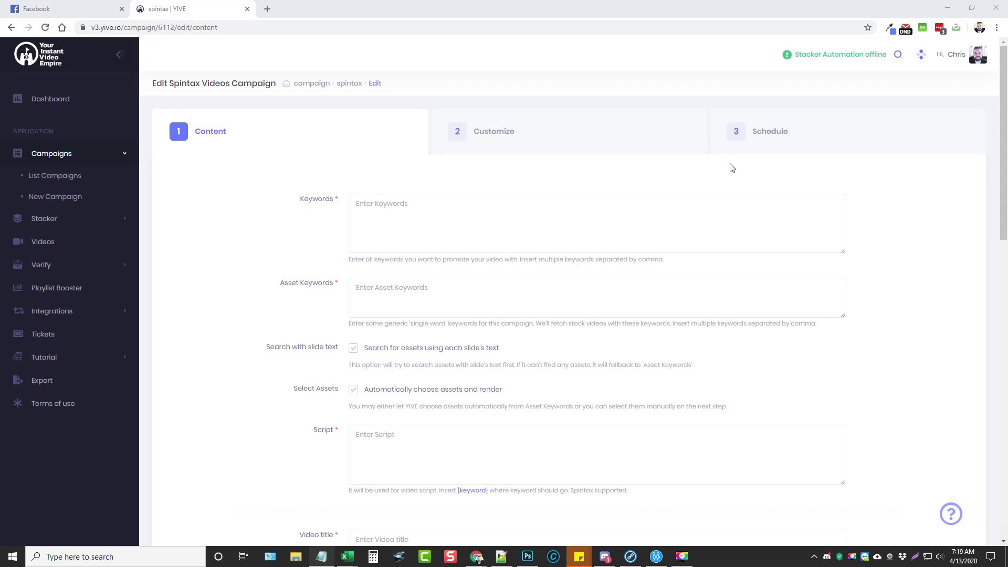
click(375, 210)
right_click(373, 205)
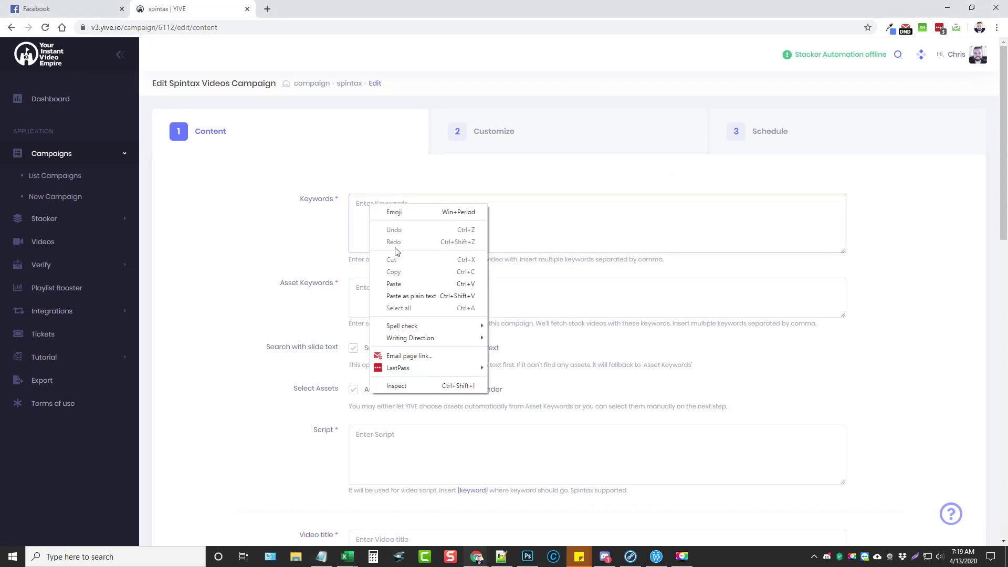
click(395, 284)
Step: Separate the three Mobile Pet Grooming keywords with commas and join them onto a single line
click(486, 204)
text(,)
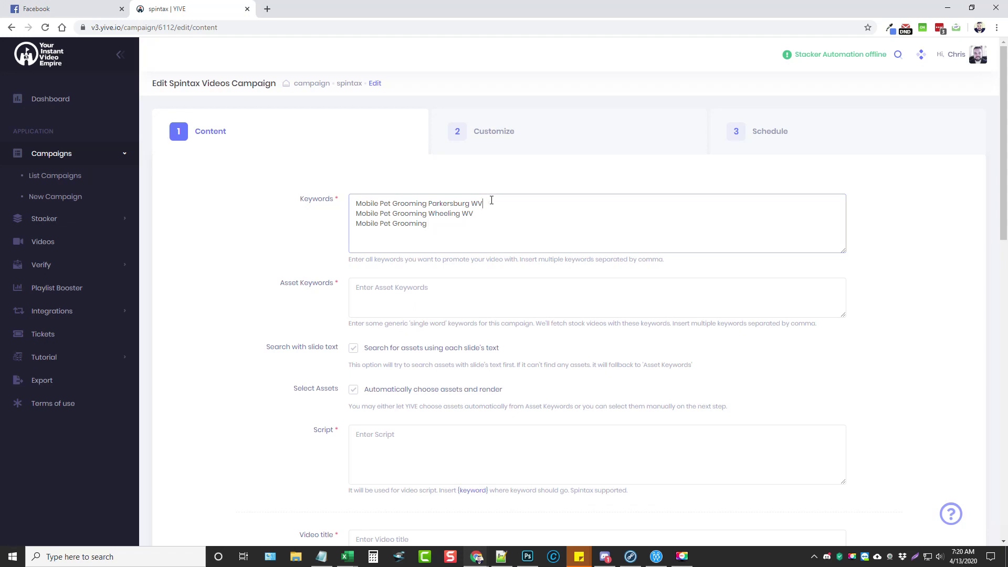
click(491, 213)
text(,)
click(498, 204)
key(Delete)
key(Delete)
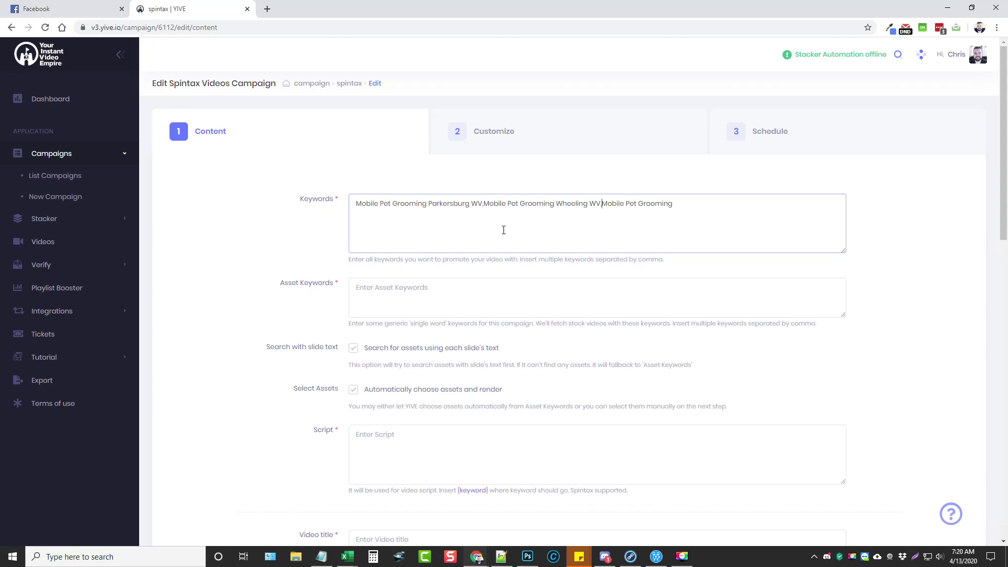
Step: Set the asset keywords to "dog,dogs,dog grooming"
scroll(387, 248, down, 1)
click(362, 241)
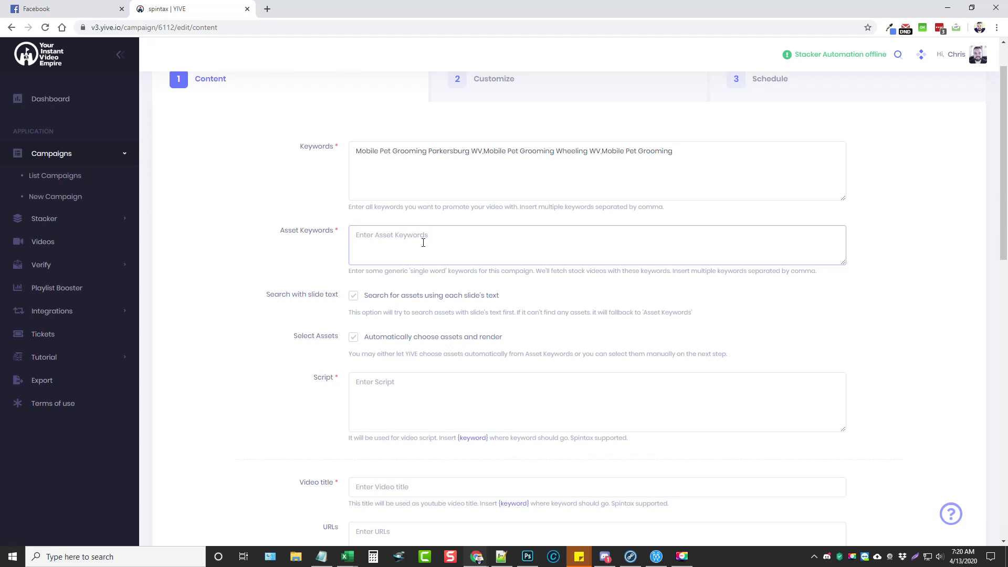
text(dog,dogs,dog grooming)
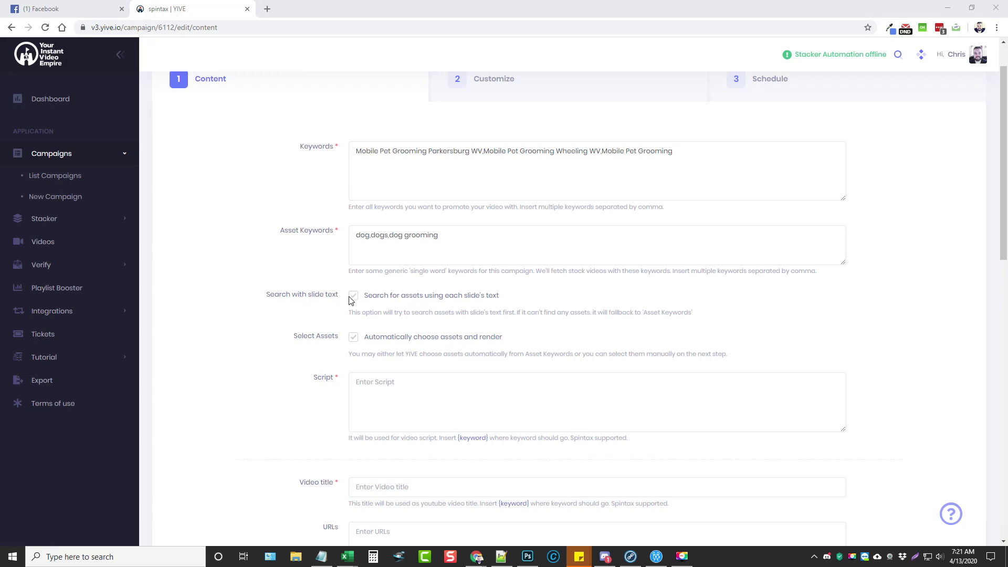
Step: Turn off searching for assets using each slide's text, keeping the asset keywords as the stock footage source
scroll(326, 362, down, 1)
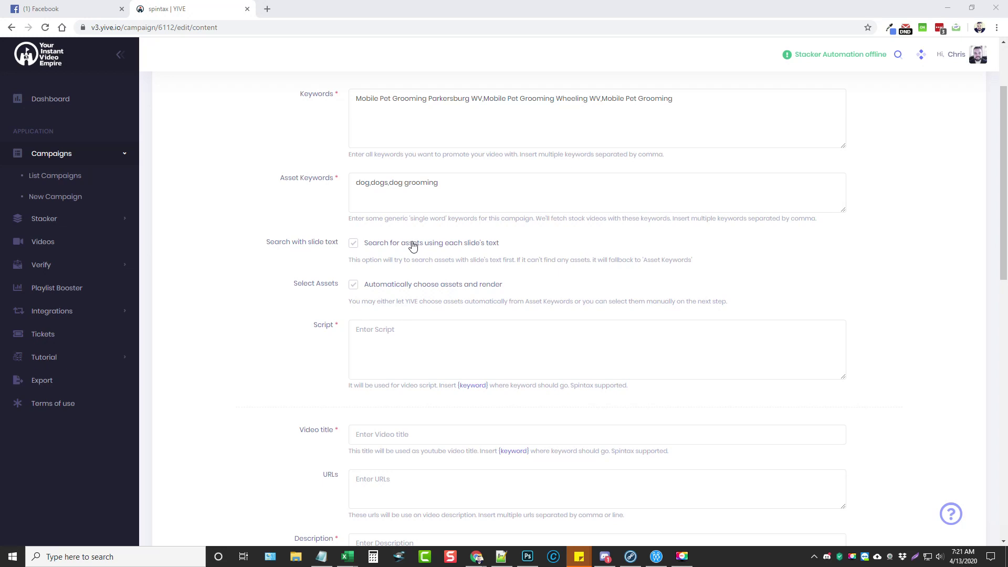
click(362, 330)
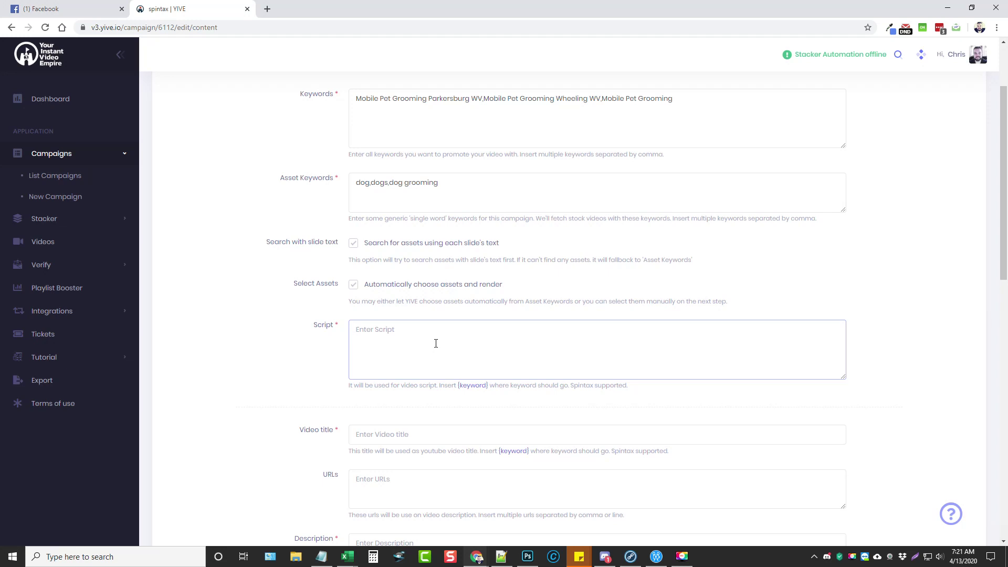
click(446, 343)
click(353, 244)
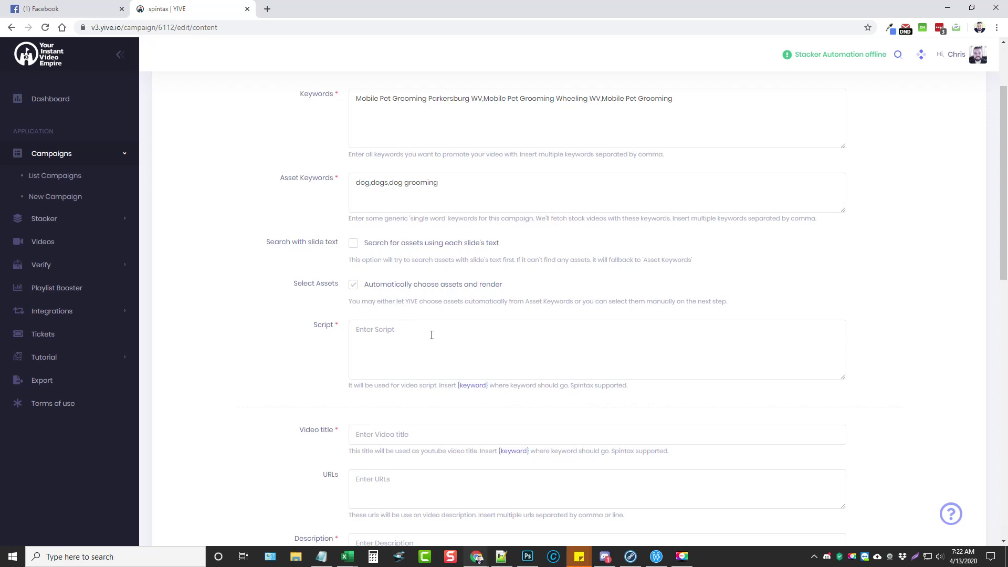
drag(439, 184, 365, 185)
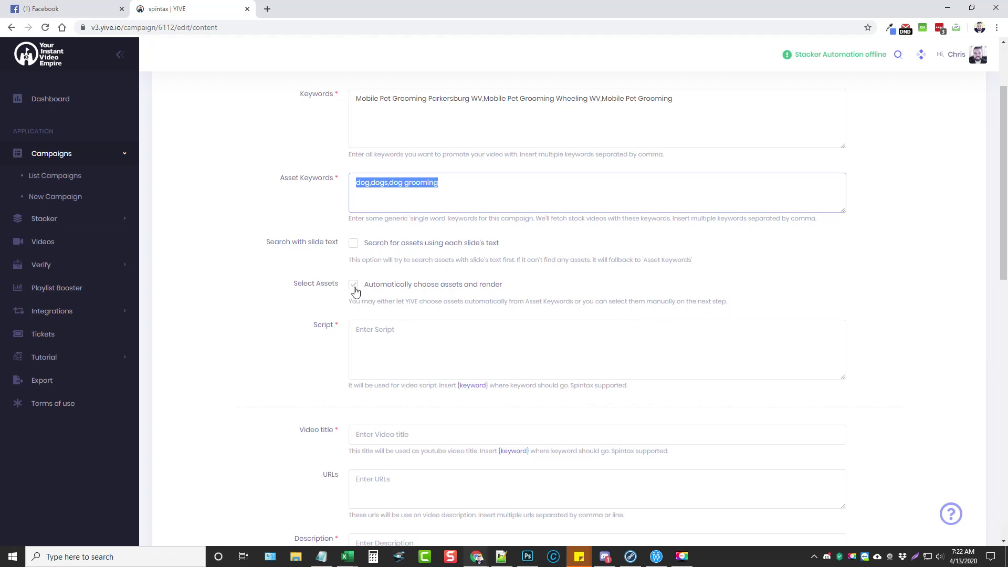
click(456, 189)
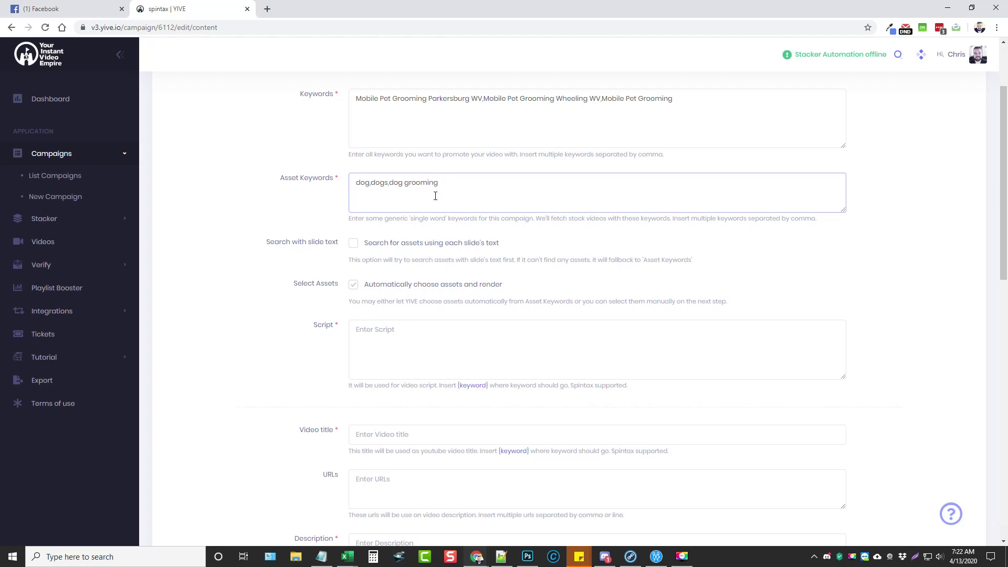
scroll(293, 360, down, 3)
click(397, 182)
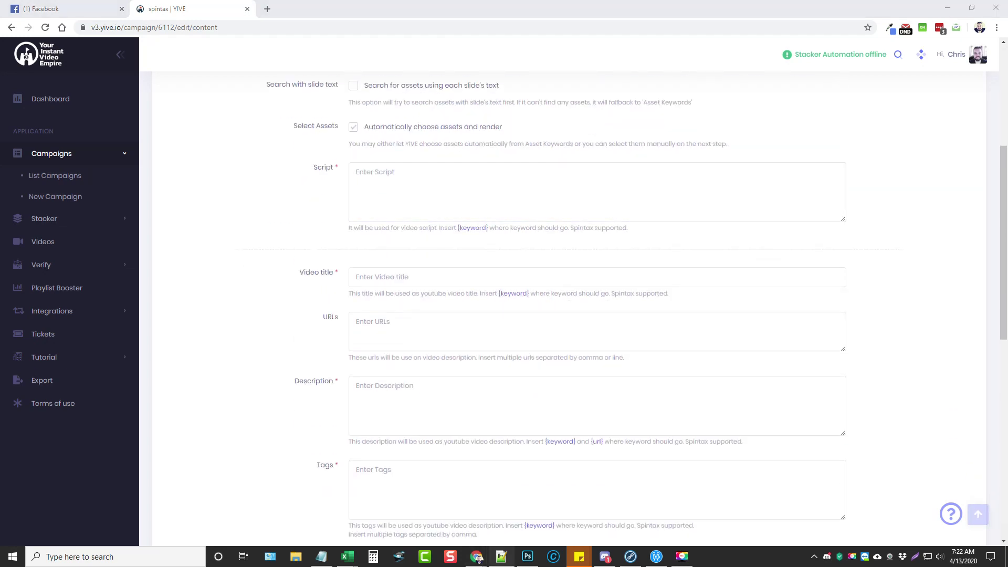
click(487, 182)
text(Mobile Pet Grooming Parkersburg WV Mobile Pet Grooming Wheeling WV Mobile Pet Grooming)
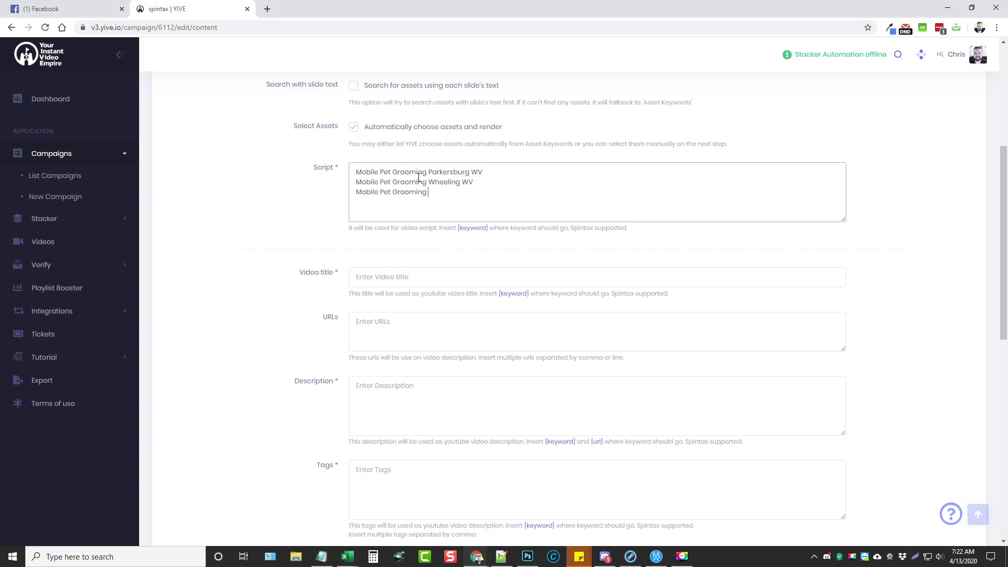
drag(436, 196, 375, 158)
key(ctrl+x)
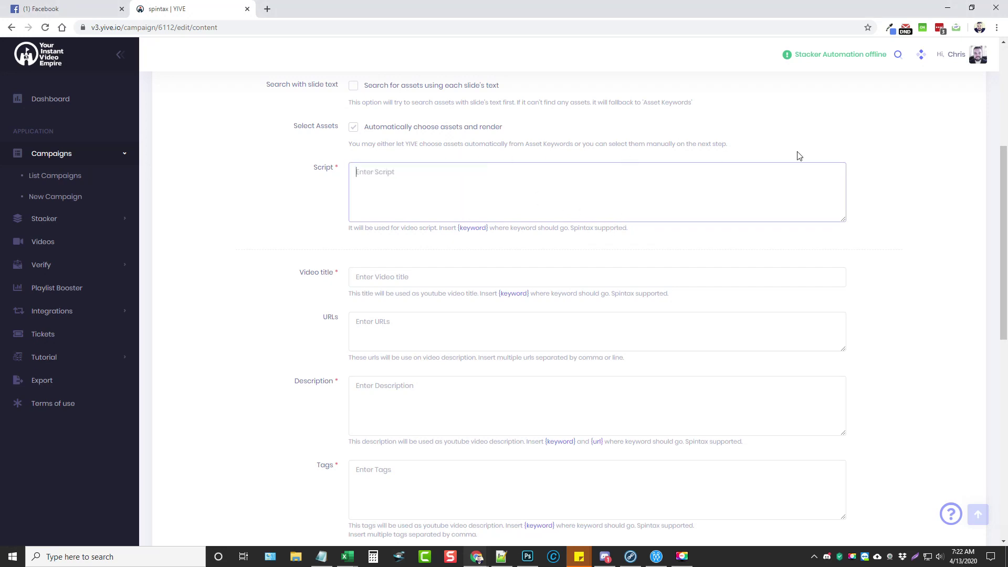
Step: Paste the prepared dog grooming text into the Script field and enlarge the field to fit the whole script
click(502, 556)
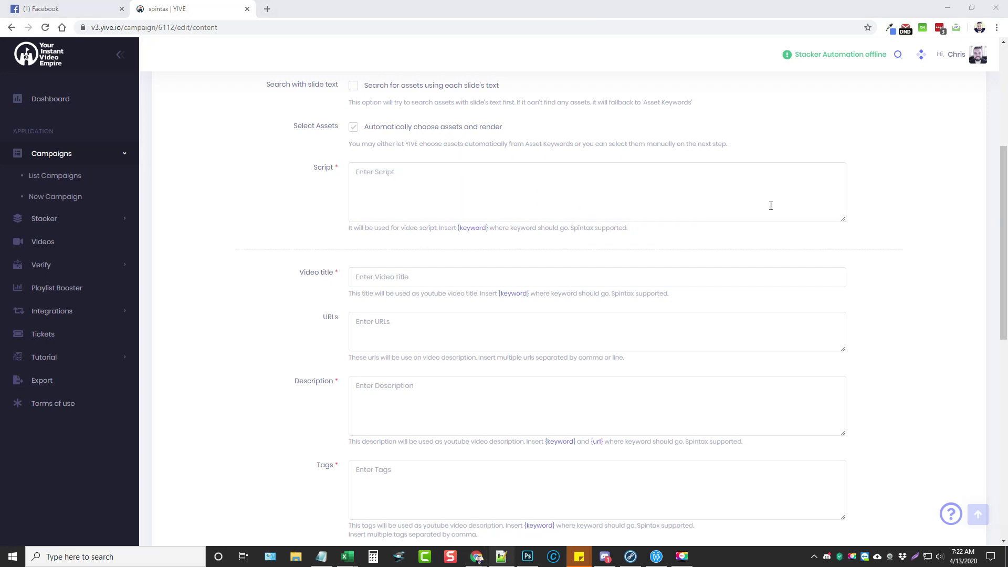
click(517, 187)
key(ctrl+v)
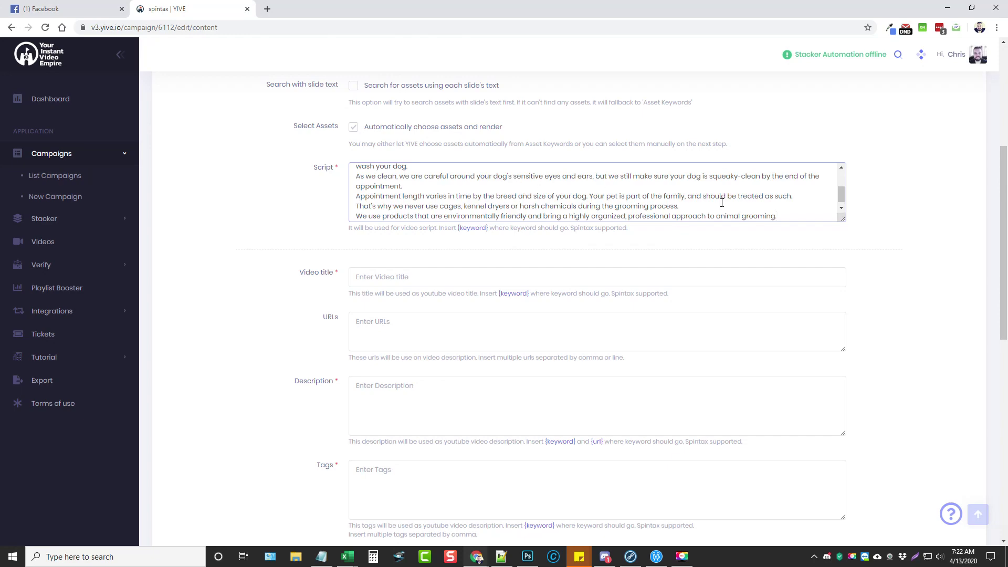
drag(842, 220, 839, 331)
scroll(576, 231, up, 5)
scroll(473, 184, down, 6)
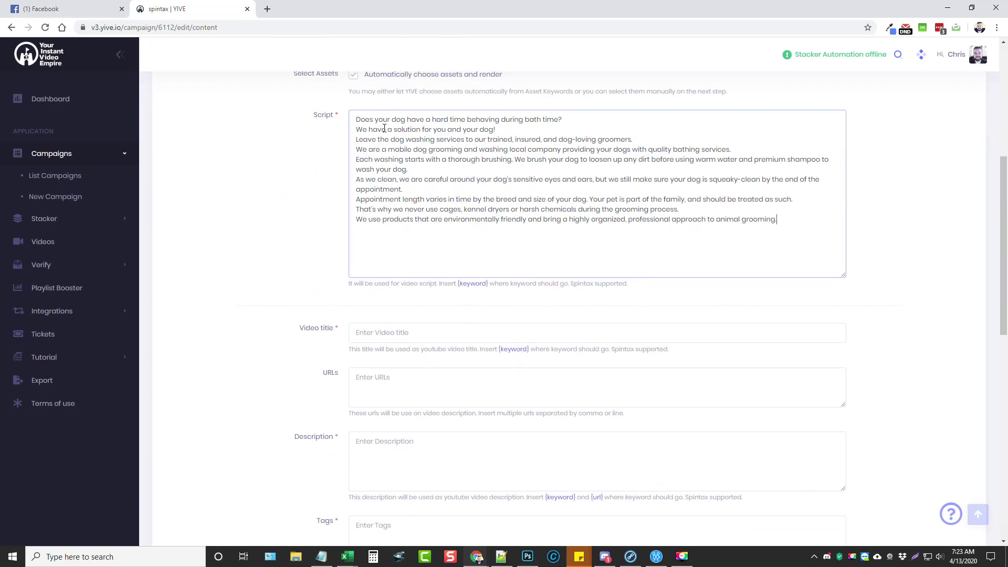
Step: Insert the {keyword} placeholder before the script's opening question and follow it with a period
click(357, 119)
click(471, 284)
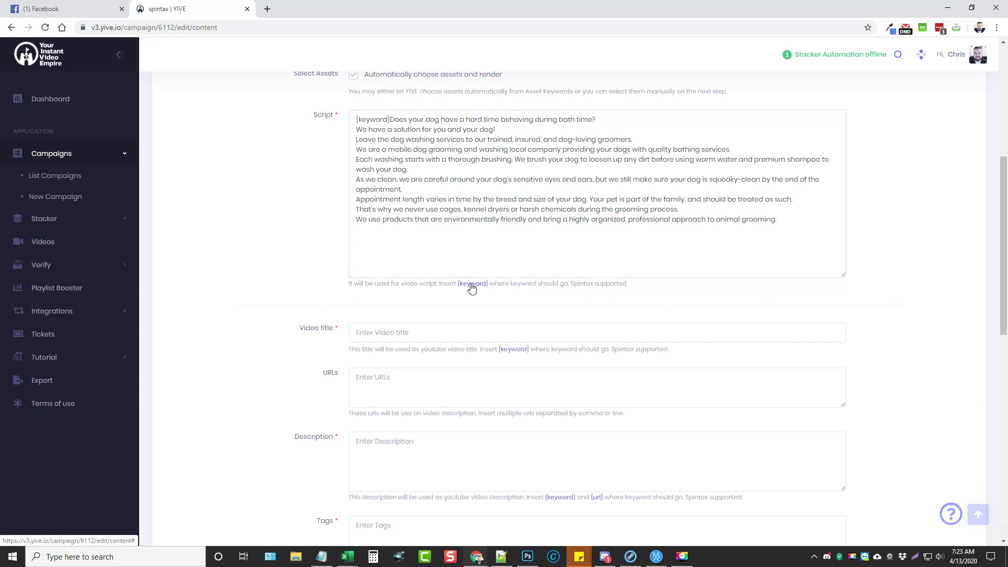
click(391, 120)
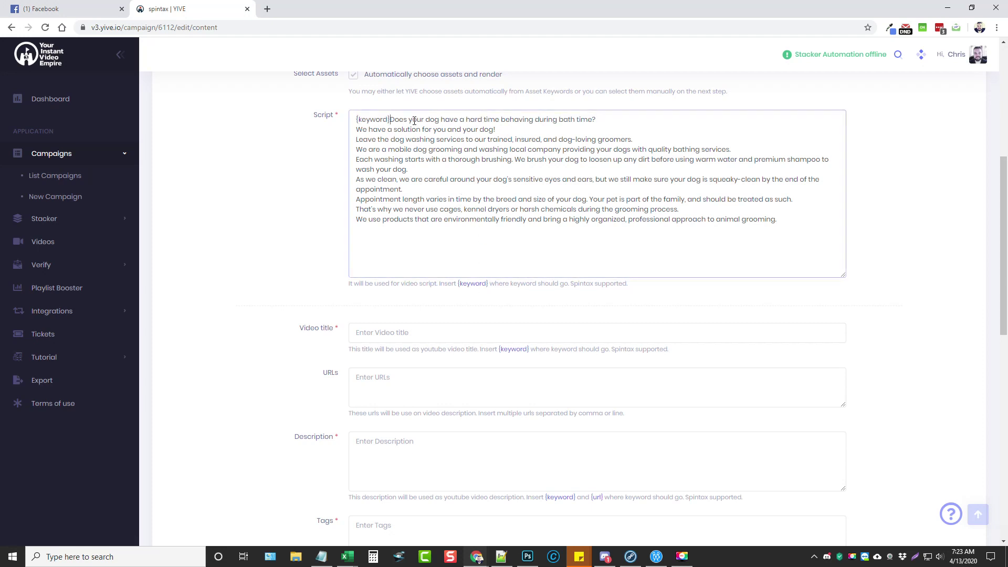
text(-)
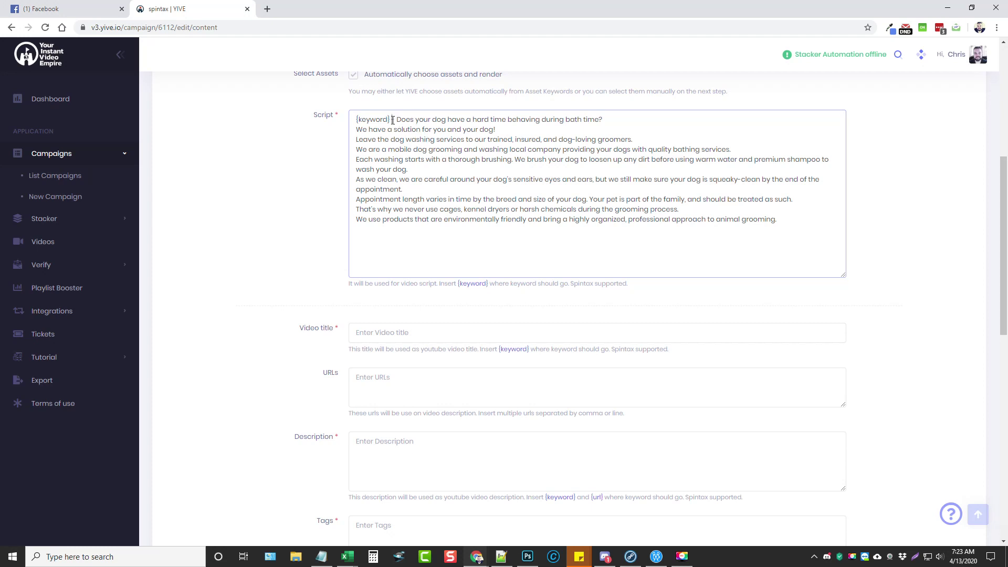
key(BackSpace)
key(BackSpace)
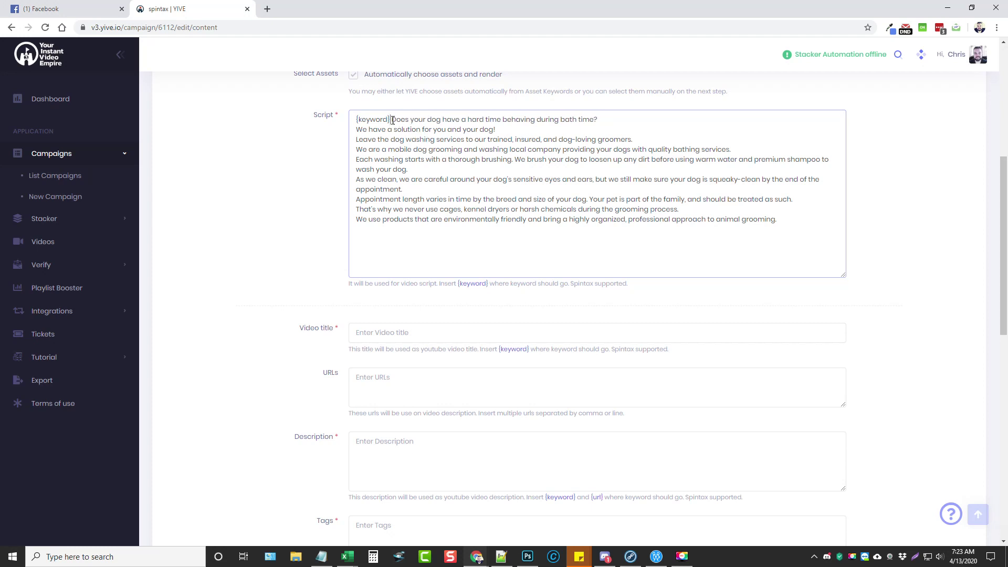
text(,)
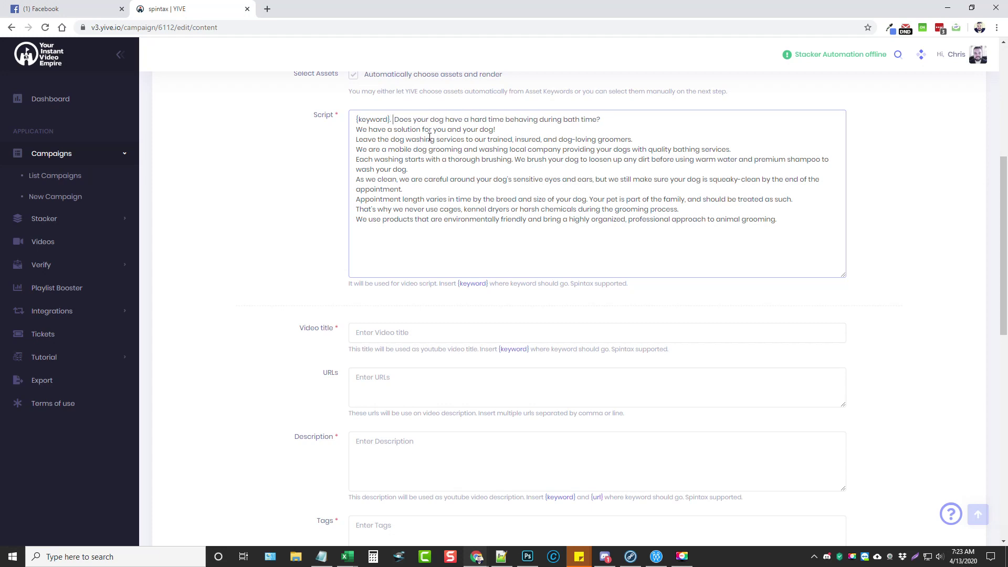
Step: Compare the {keyword} placeholder in the script with the first entry in the Keywords field
key(shift+Left)
key(shift+Left)
key(shift+Left)
key(shift+Left)
key(shift+Left)
key(shift+Left)
key(shift+Left)
key(shift+Left)
key(shift+Left)
scroll(395, 194, up, 2)
scroll(395, 194, up, 4)
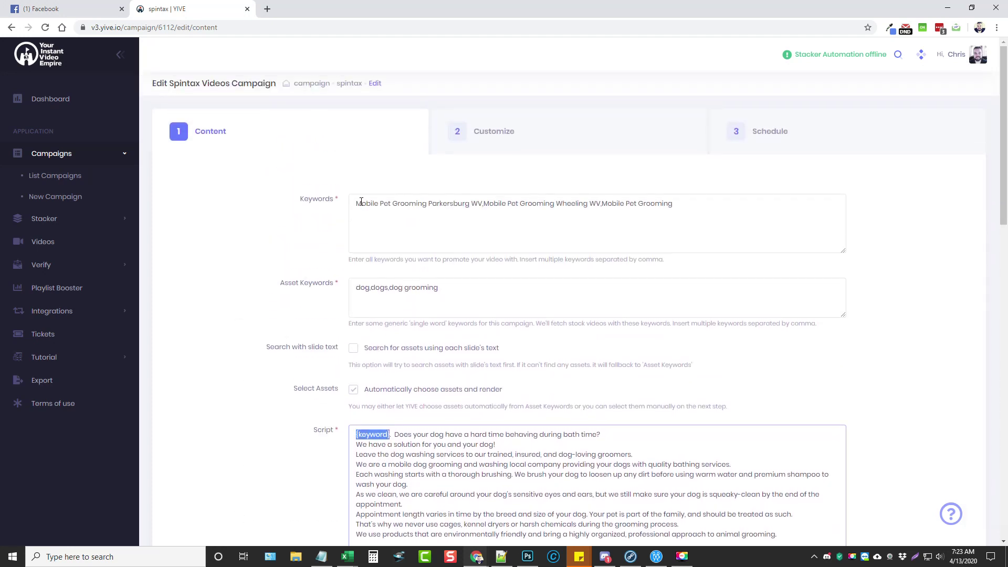
drag(358, 203, 483, 203)
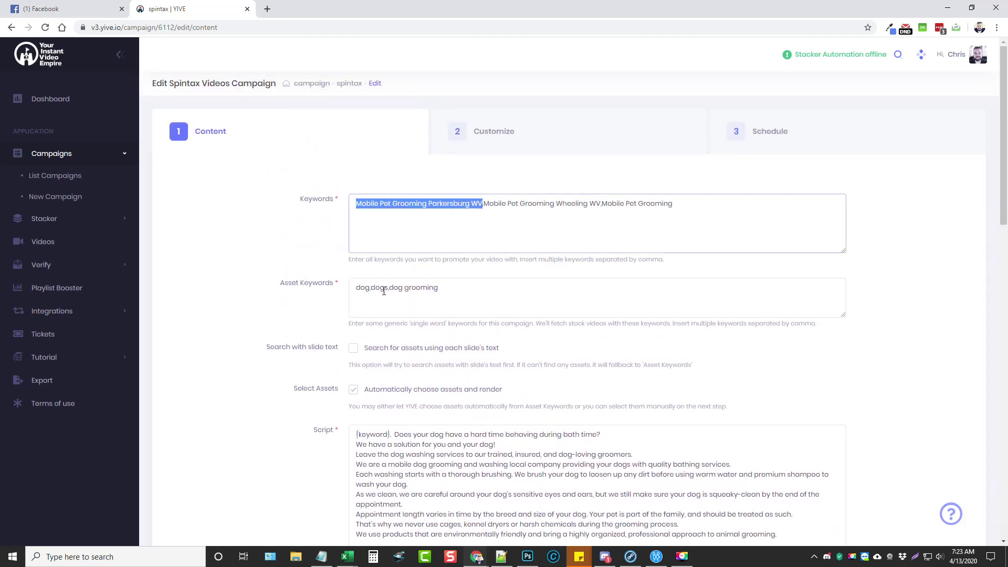
scroll(383, 291, down, 3)
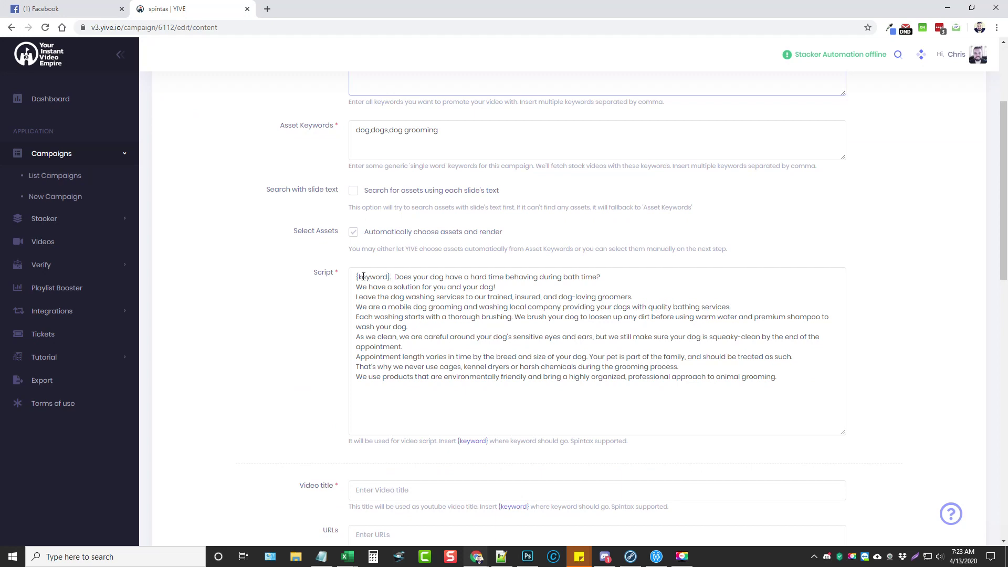
scroll(446, 252, up, 3)
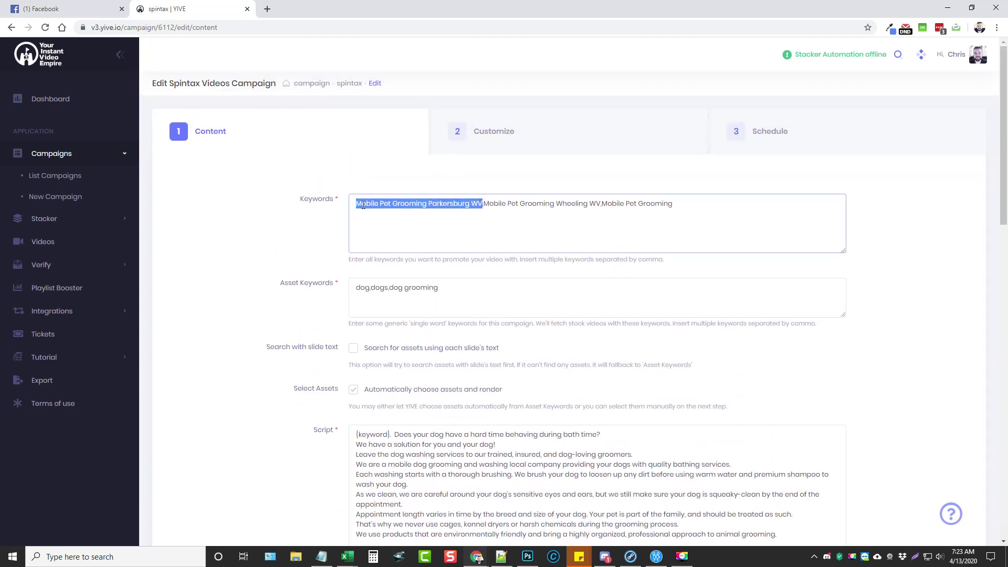
Step: Set the video title to the {keyword} placeholder
scroll(296, 297, down, 2)
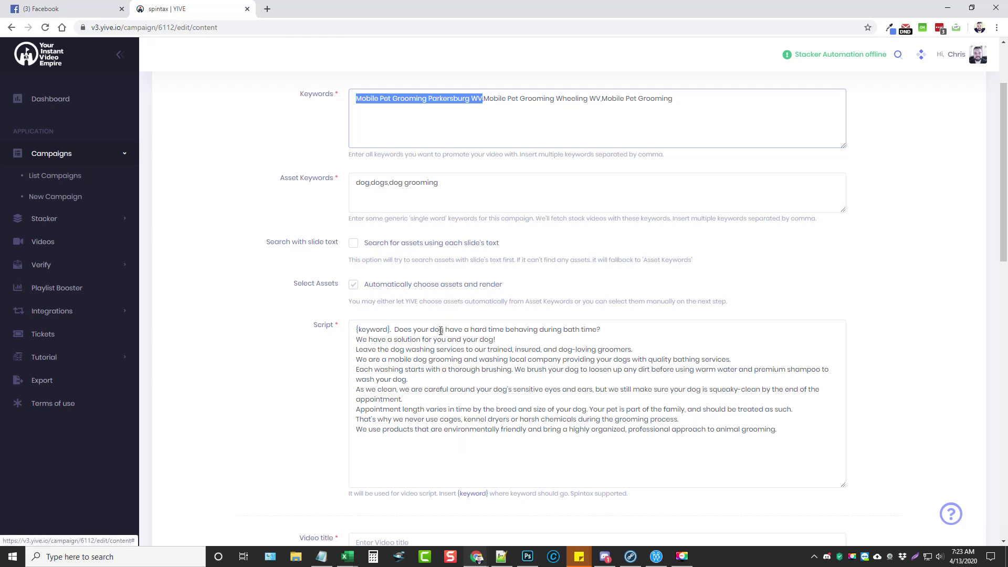
scroll(343, 350, down, 4)
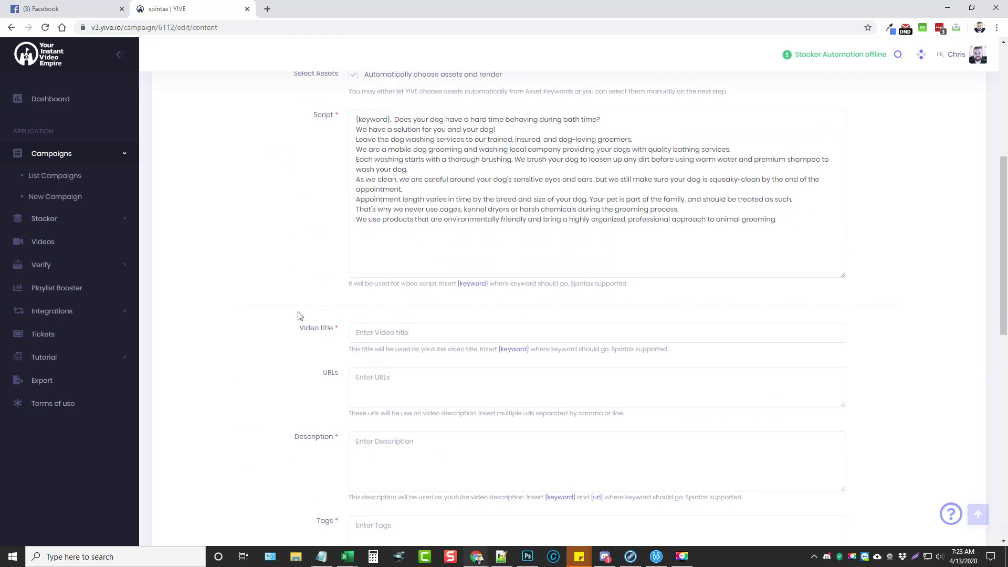
scroll(298, 315, down, 2)
click(371, 227)
click(514, 245)
scroll(410, 286, up, 1)
scroll(411, 286, up, 3)
scroll(439, 194, up, 6)
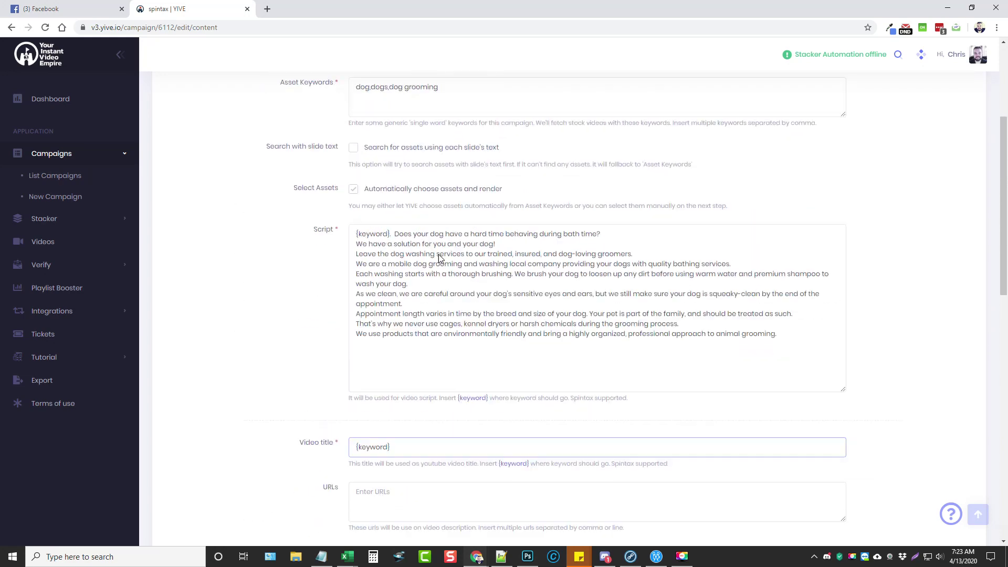
Step: Compare the Parkersburg and Wheeling entries in the Keywords field with the {keyword} placeholders in the script and video title
drag(482, 204, 350, 205)
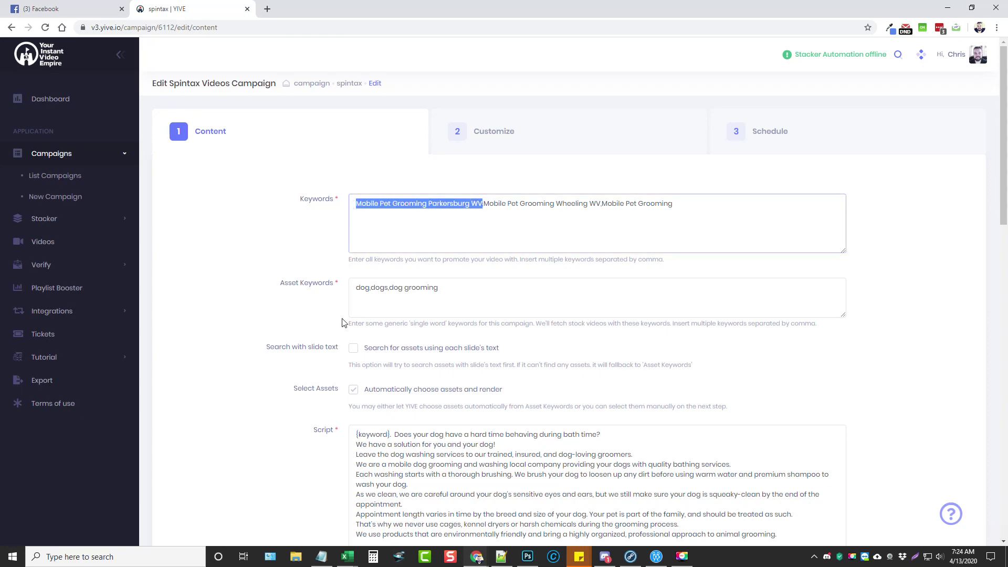
scroll(345, 323, down, 4)
scroll(450, 439, up, 3)
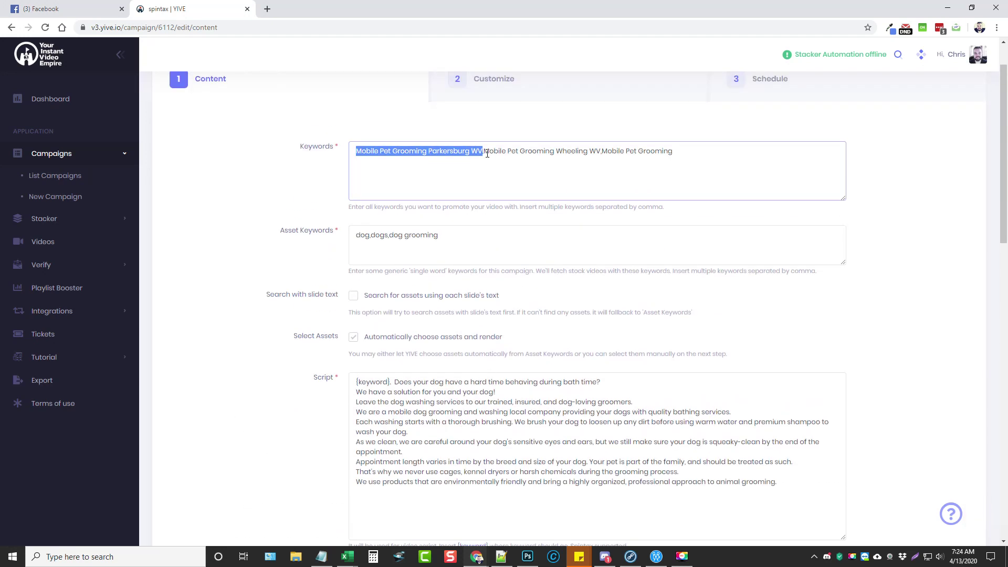
drag(484, 152, 601, 154)
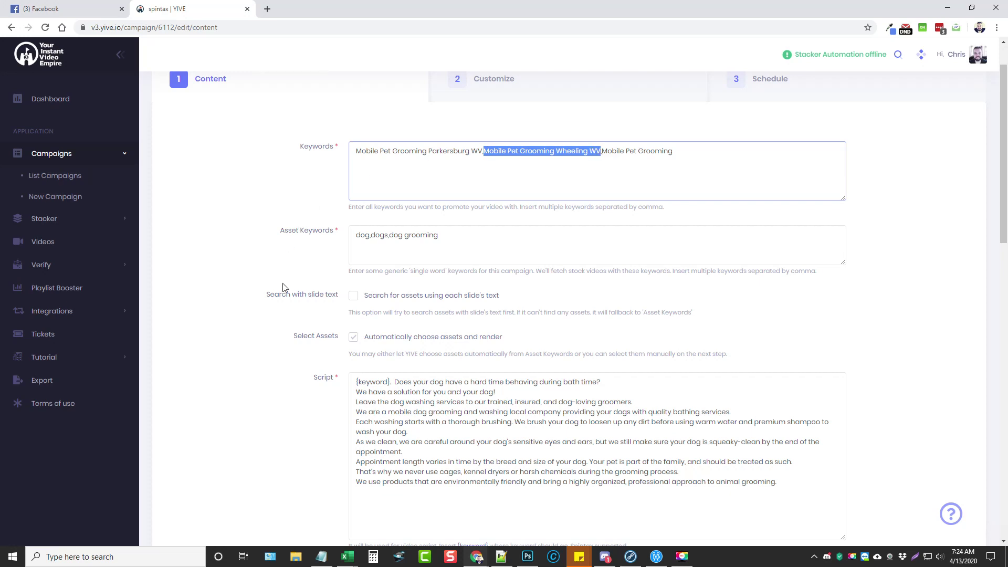
scroll(286, 309, down, 5)
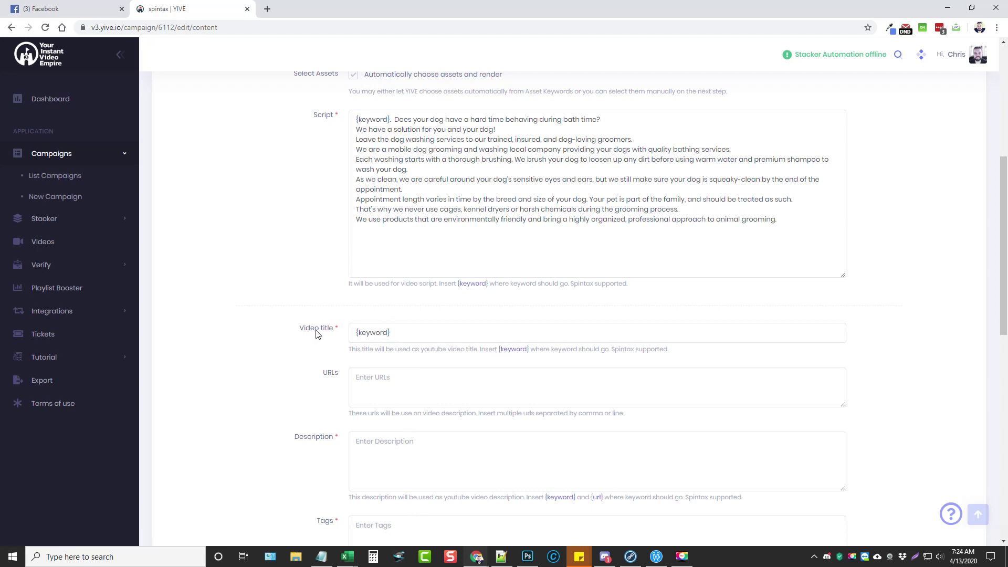
Step: Extend the video title so that it reads "{keyword}: Best Dog Grooming"
click(356, 333)
drag(356, 333, 444, 329)
click(444, 329)
text(:)
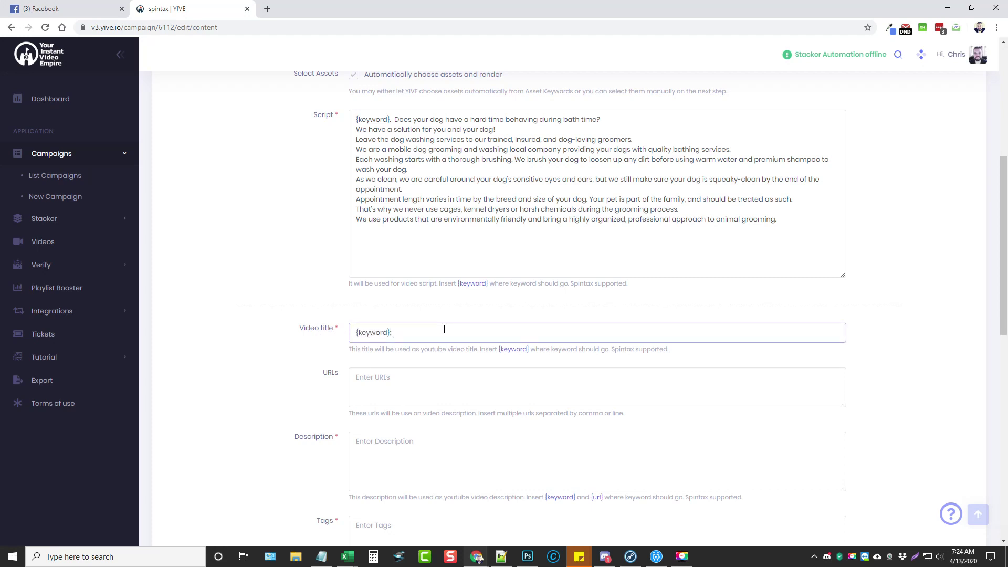
text( Best Dog Grooming)
scroll(259, 338, down, 1)
click(397, 321)
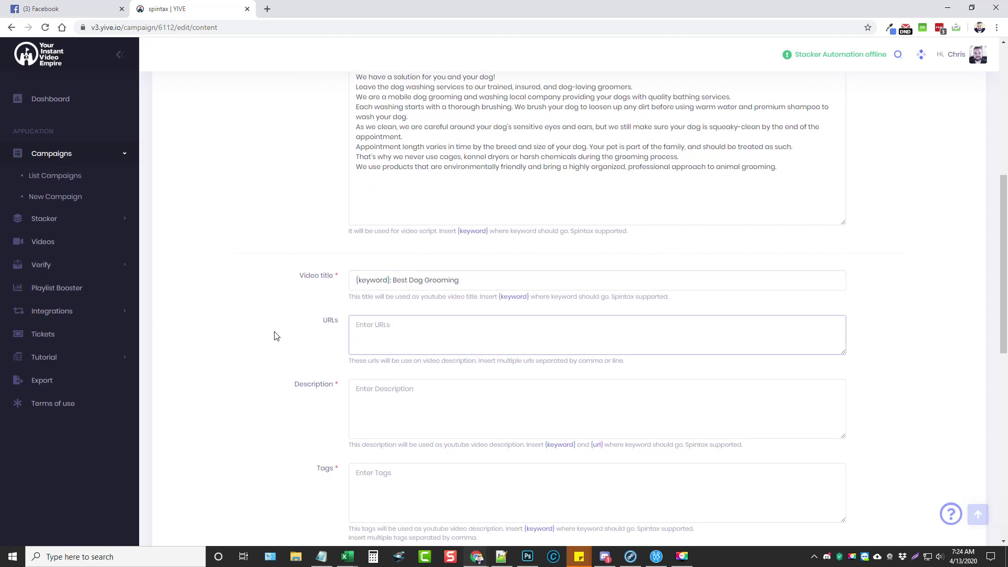
scroll(277, 336, down, 2)
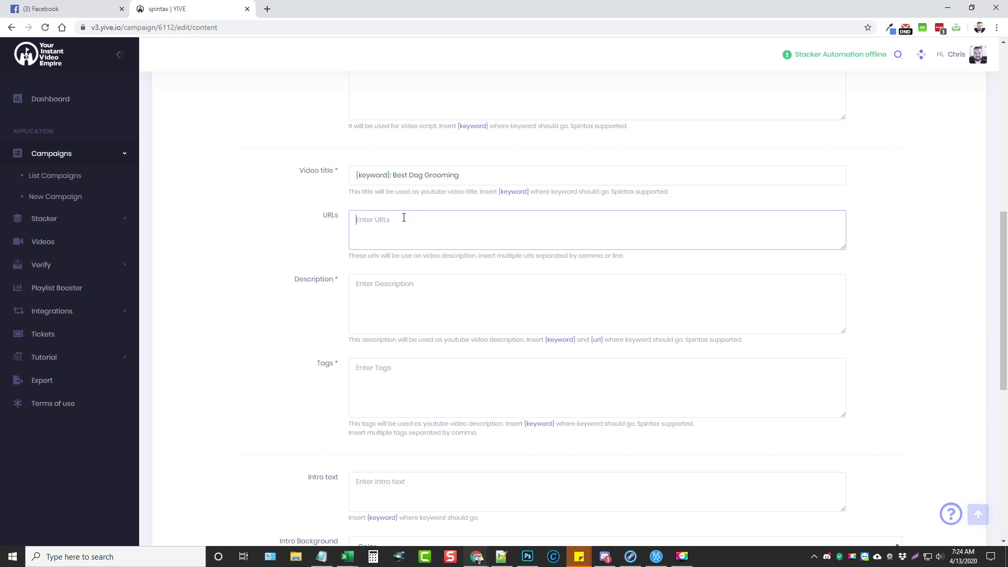
click(401, 286)
click(596, 340)
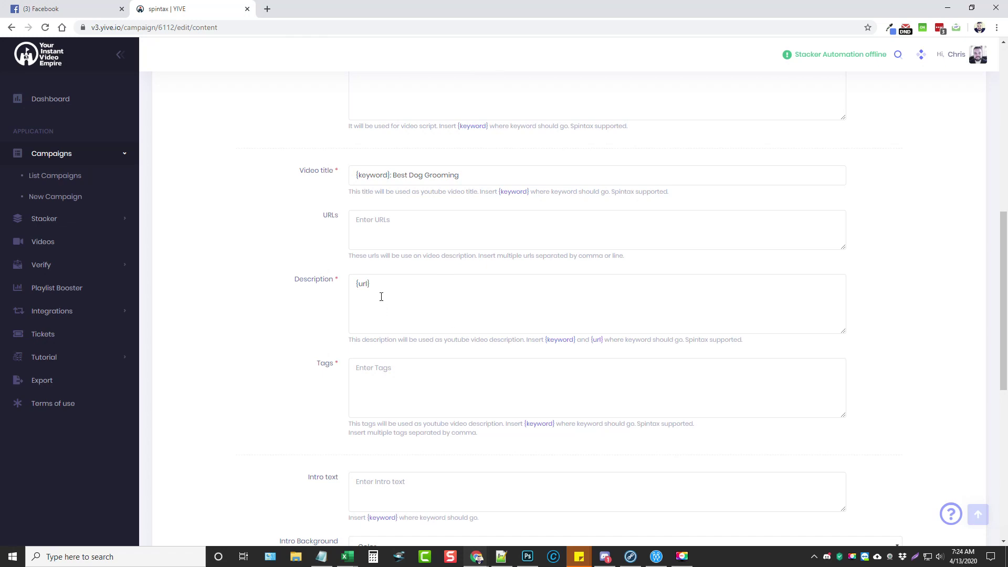
drag(377, 284, 345, 287)
key(BackSpace)
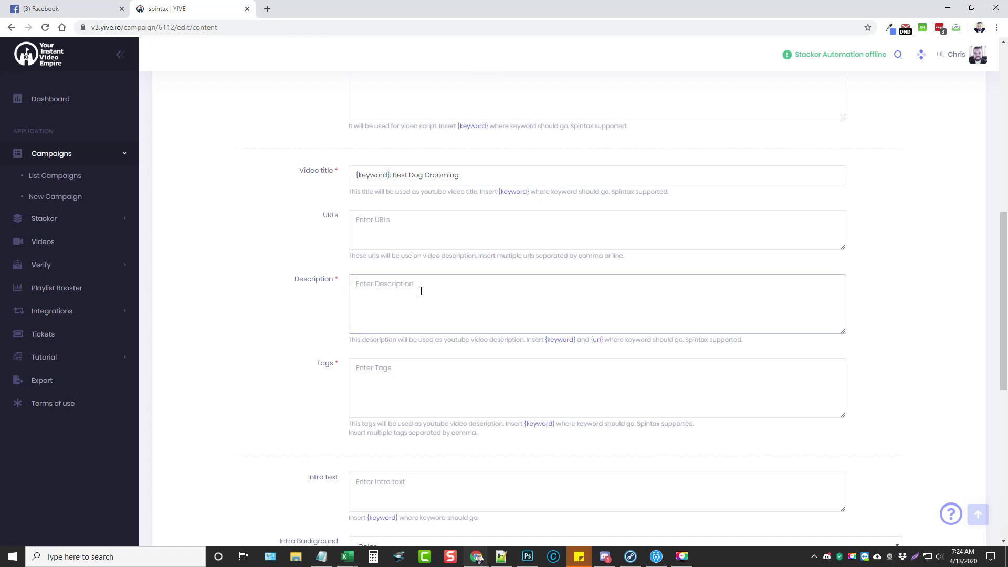
key(alt+Tab)
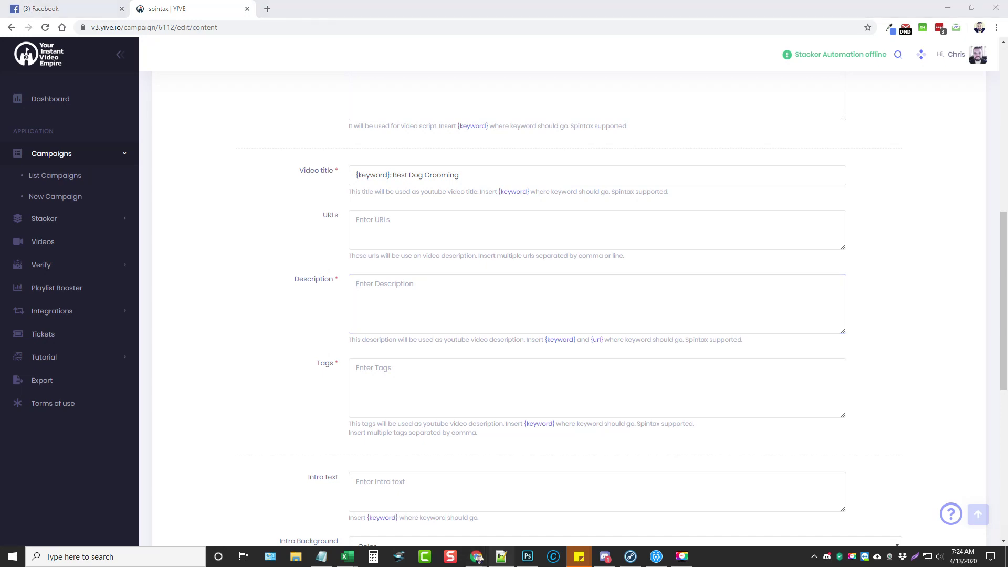
click(411, 288)
click(557, 342)
click(403, 284)
text(: htt)
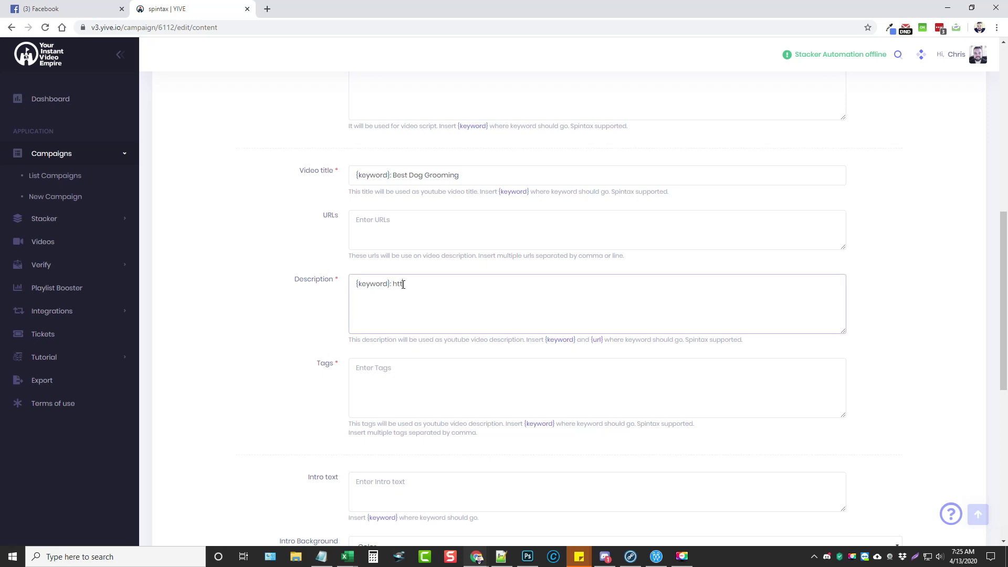
click(429, 219)
click(416, 279)
text(p://www.doggrooming.com -)
drag(355, 285, 496, 284)
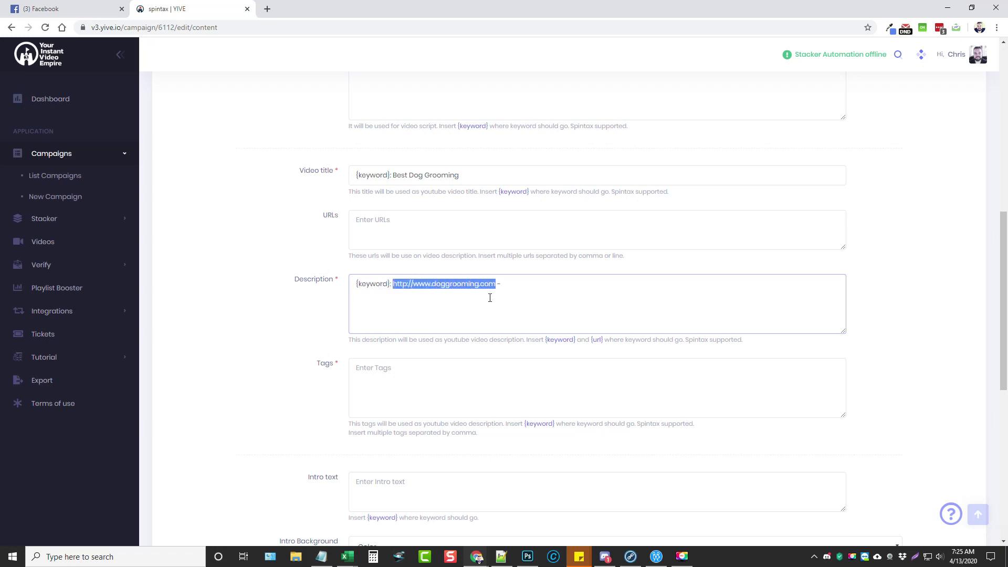
Step: Set the Tags to the {keyword} placeholder and "dog grooming", separated by a comma
click(365, 368)
scroll(394, 336, down, 2)
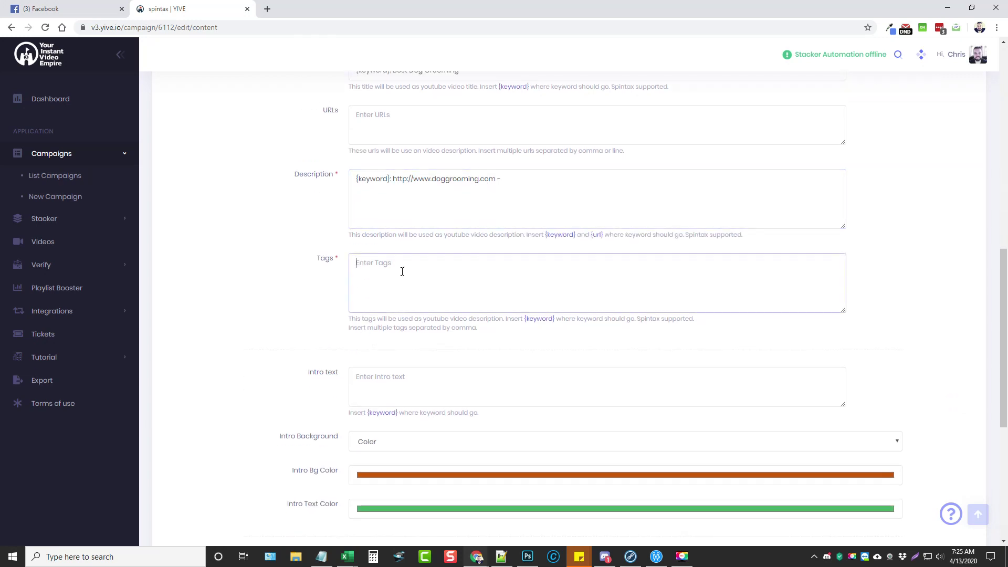
click(539, 319)
text(, dog grooming)
Step: Set the Intro text to the {keyword} placeholder
scroll(292, 298, down, 3)
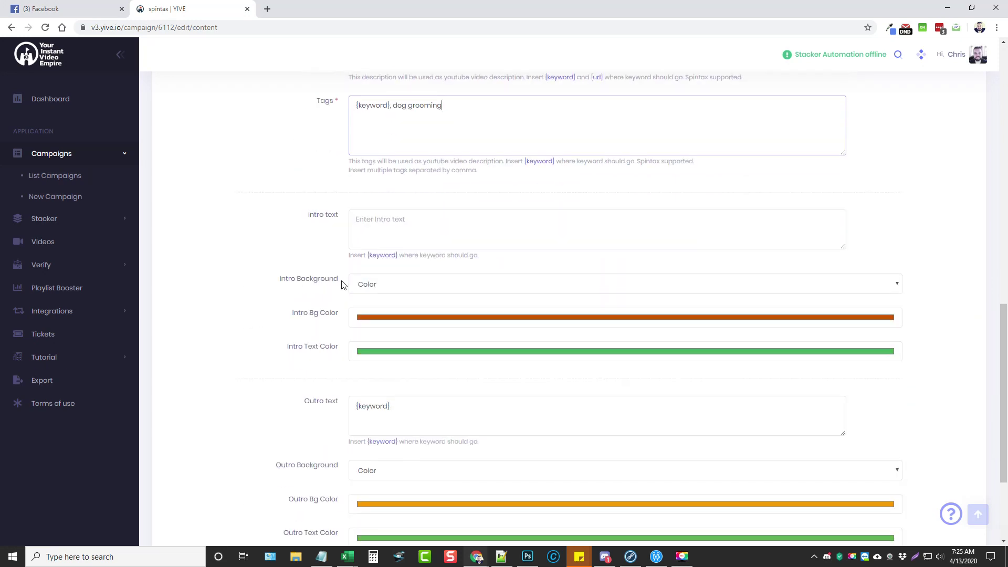
click(385, 224)
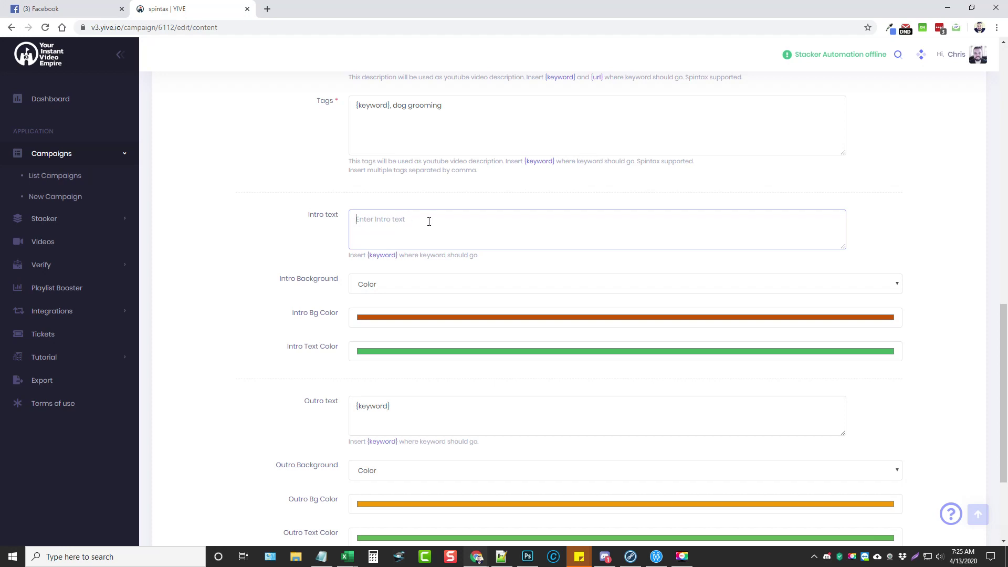
click(383, 256)
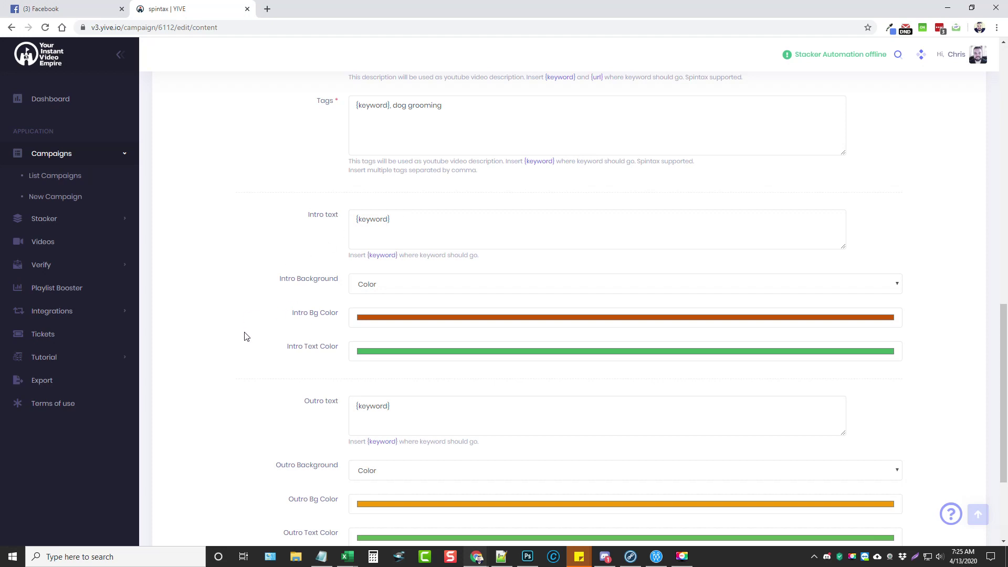
Step: Set the intro background color to black and the intro text color to white
scroll(247, 336, down, 1)
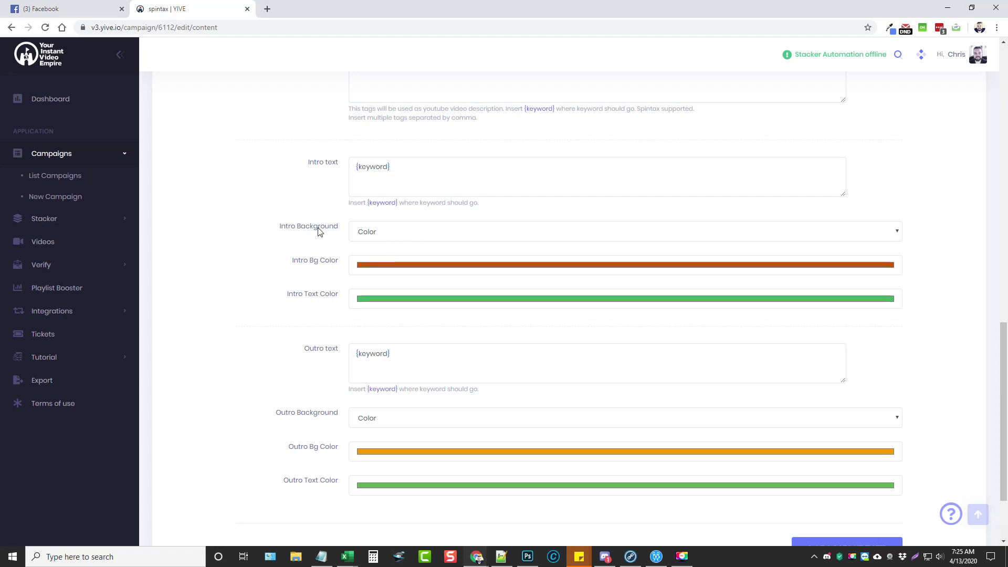
click(383, 266)
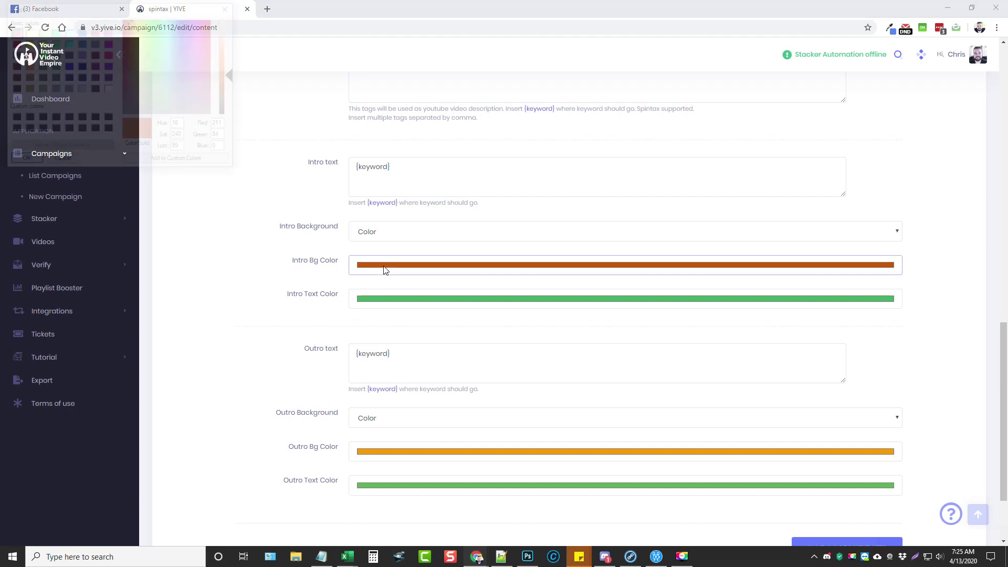
click(13, 119)
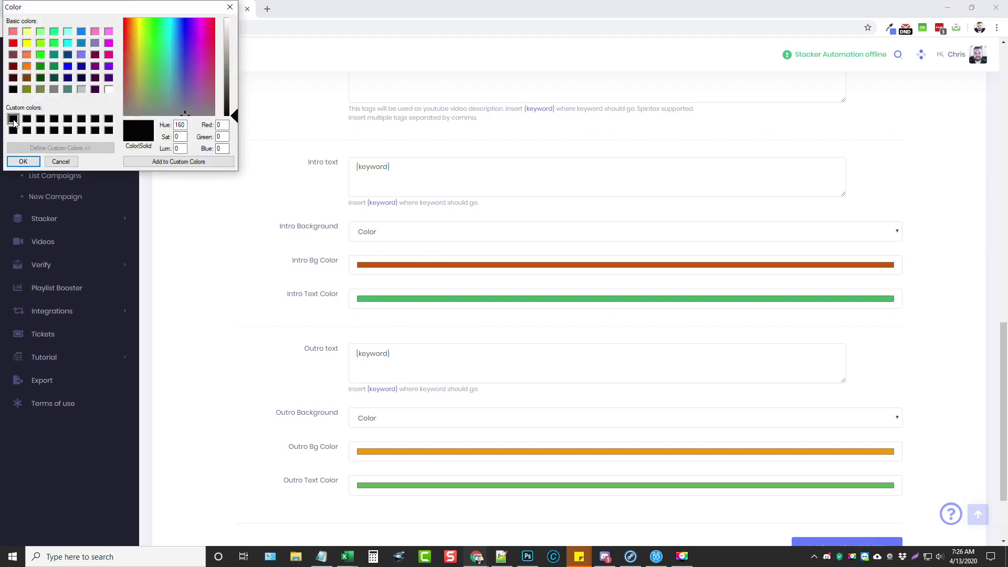
click(23, 162)
click(433, 301)
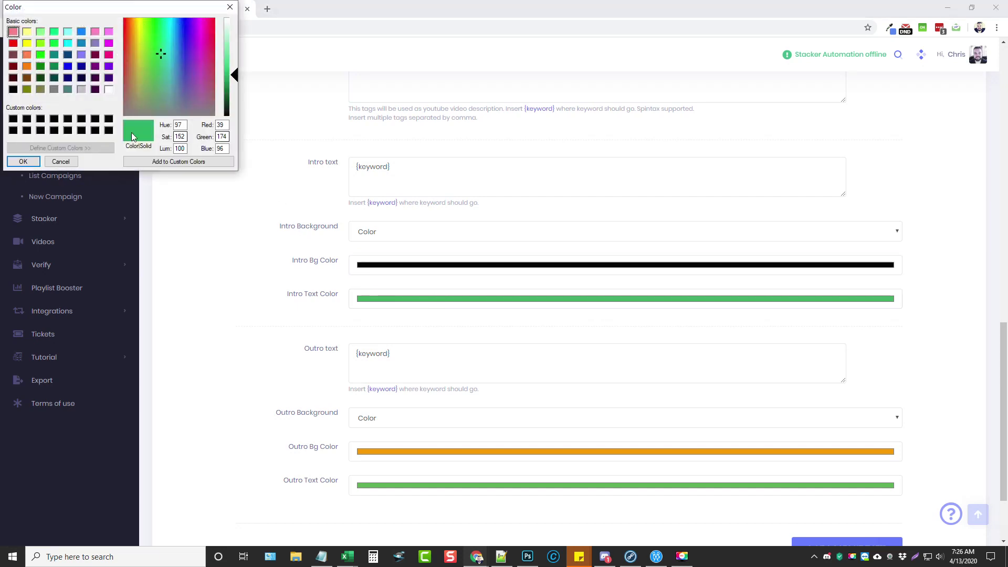
click(109, 89)
click(27, 162)
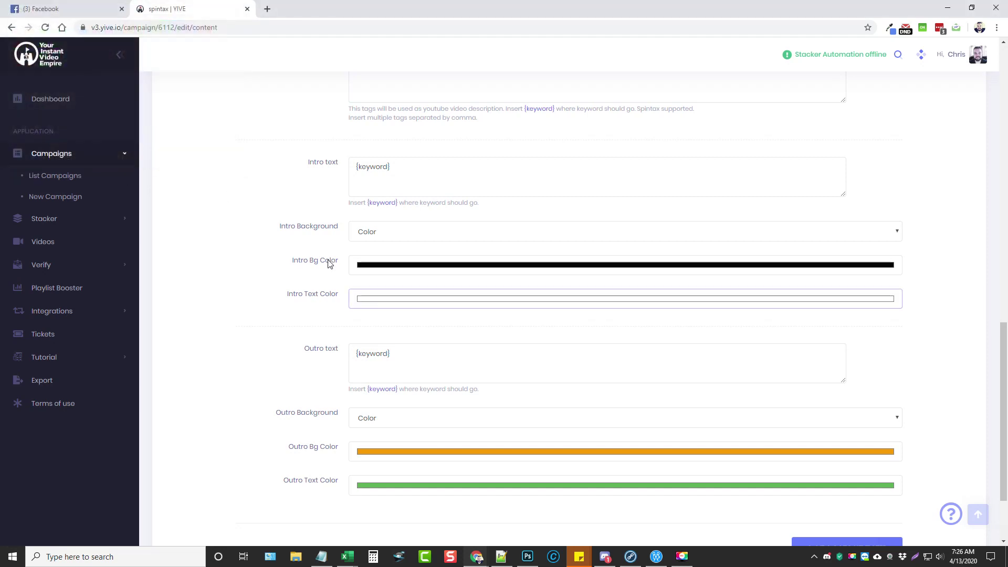
Step: Save the content settings to continue to Customize, and set the Slides Per Video range to 11–15
scroll(428, 345, down, 2)
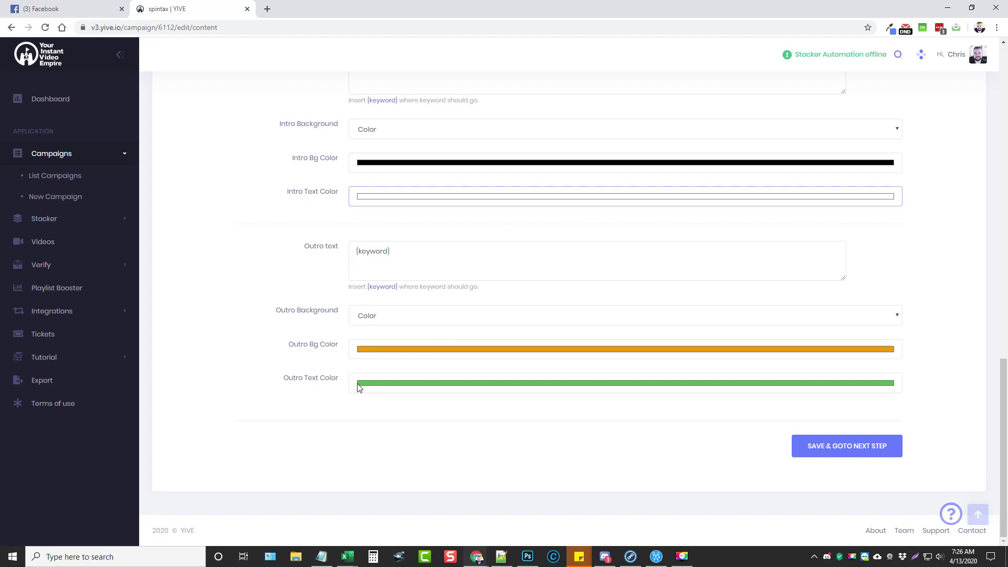
click(834, 452)
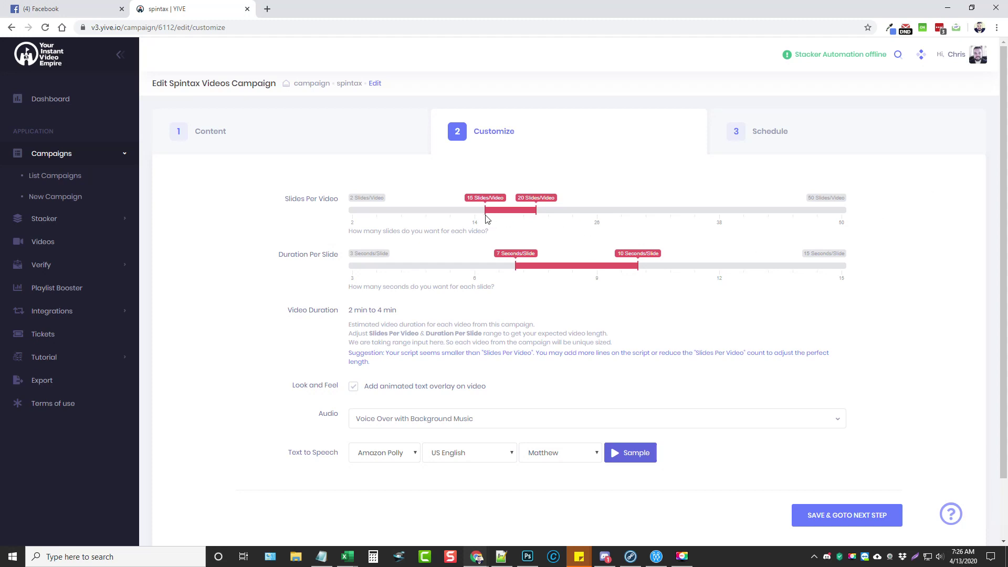
drag(486, 215, 444, 216)
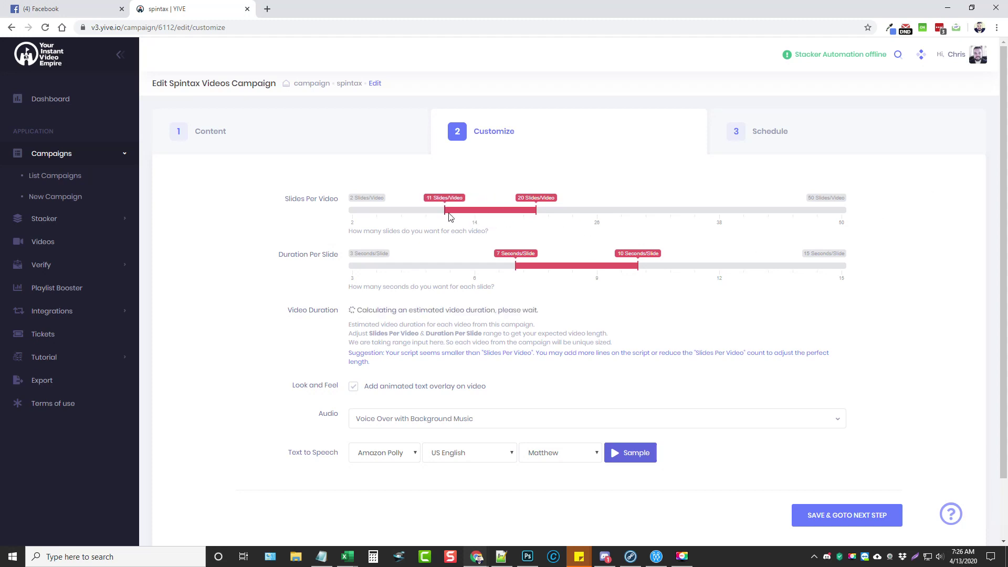
drag(537, 216, 486, 215)
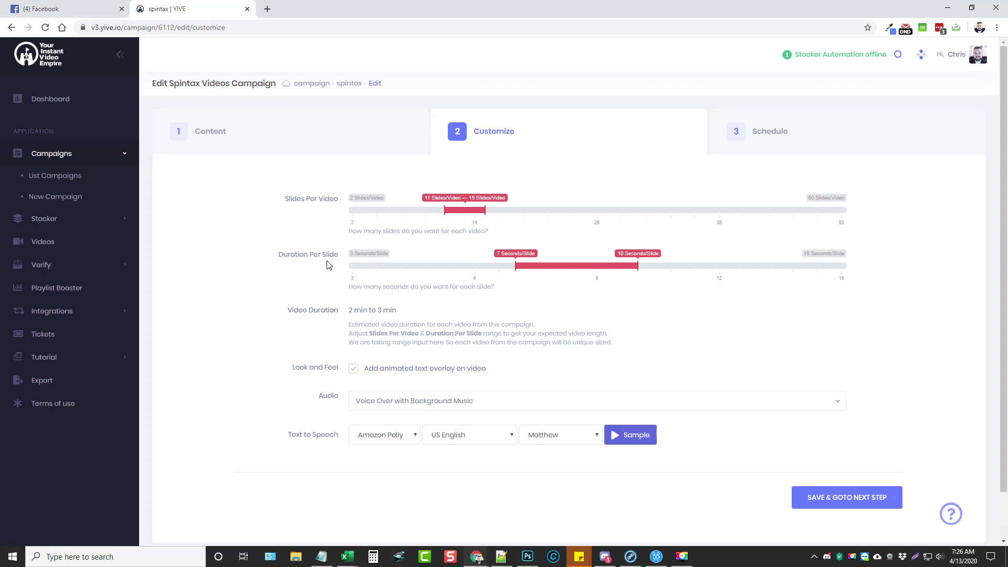
Step: Set the Duration Per Slide range to 5–9 seconds and turn off the animated text overlay
drag(516, 269, 452, 273)
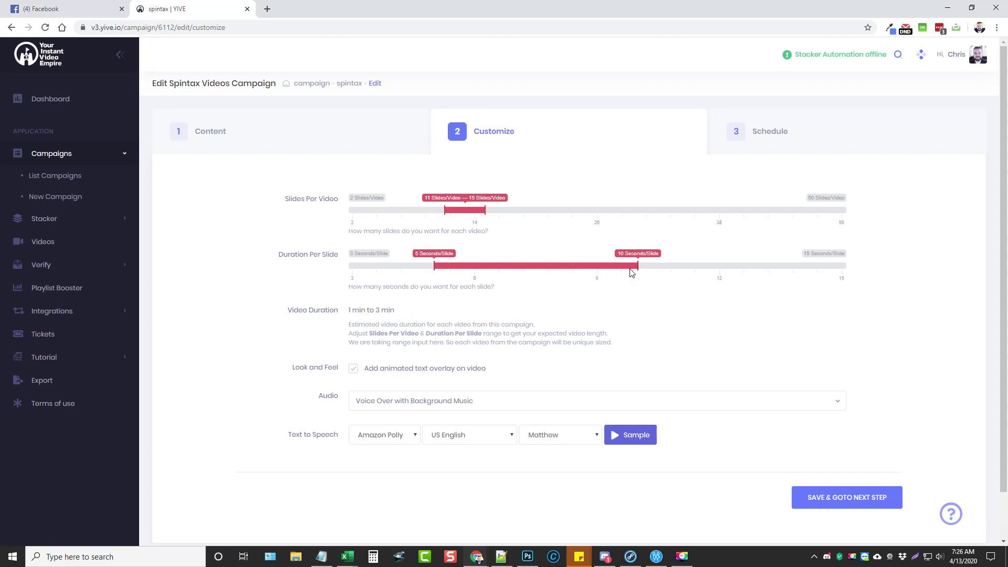
drag(632, 273, 607, 273)
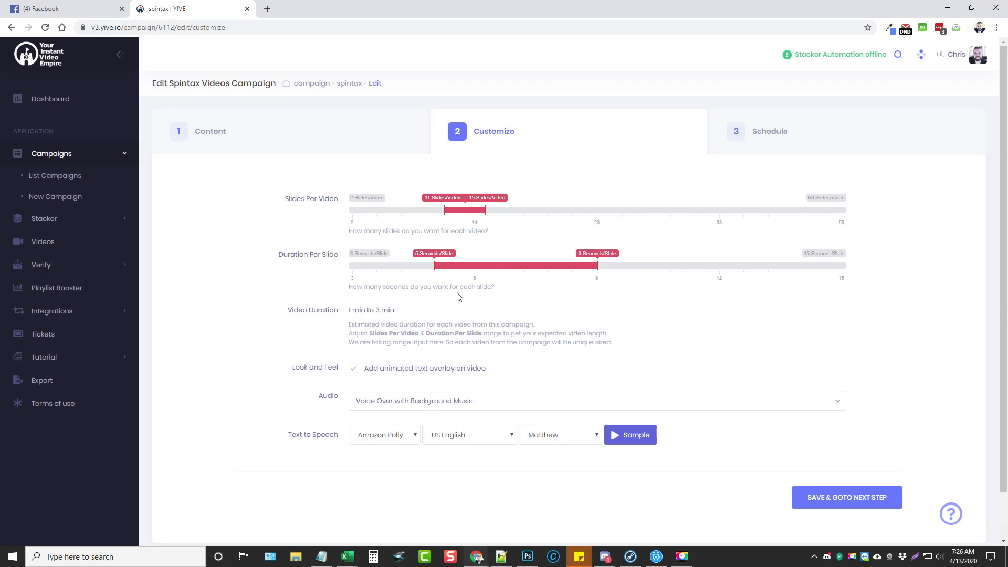
scroll(441, 319, down, 1)
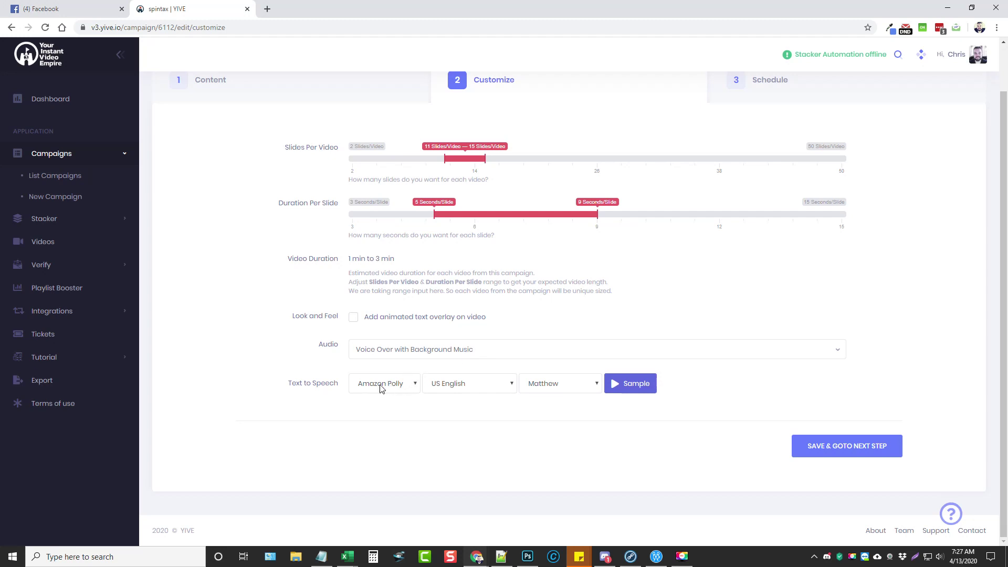
Step: Review the text-to-speech providers and the voices and languages available for Amazon Polly, keeping US English and Matthew
click(404, 386)
click(429, 415)
click(389, 389)
click(401, 401)
click(554, 385)
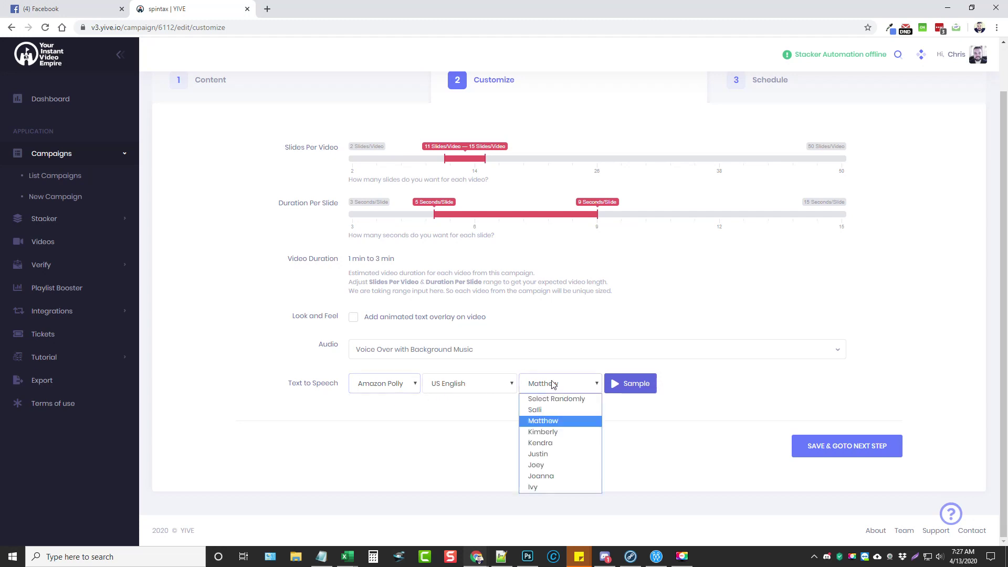
click(547, 422)
click(472, 388)
scroll(501, 326, down, 1)
drag(515, 292, 511, 238)
click(504, 458)
Step: Switch text to speech to Google Voice and look through its language and voice choices
click(415, 387)
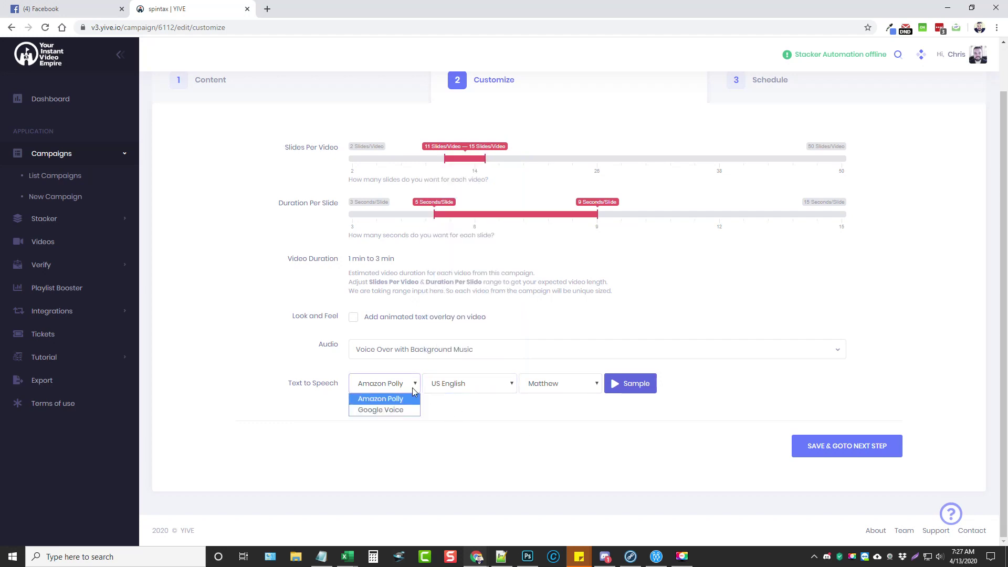
click(374, 410)
click(489, 389)
mouse_move(521, 265)
mouse_down()
mouse_move(522, 333)
mouse_move(528, 260)
mouse_up()
click(527, 462)
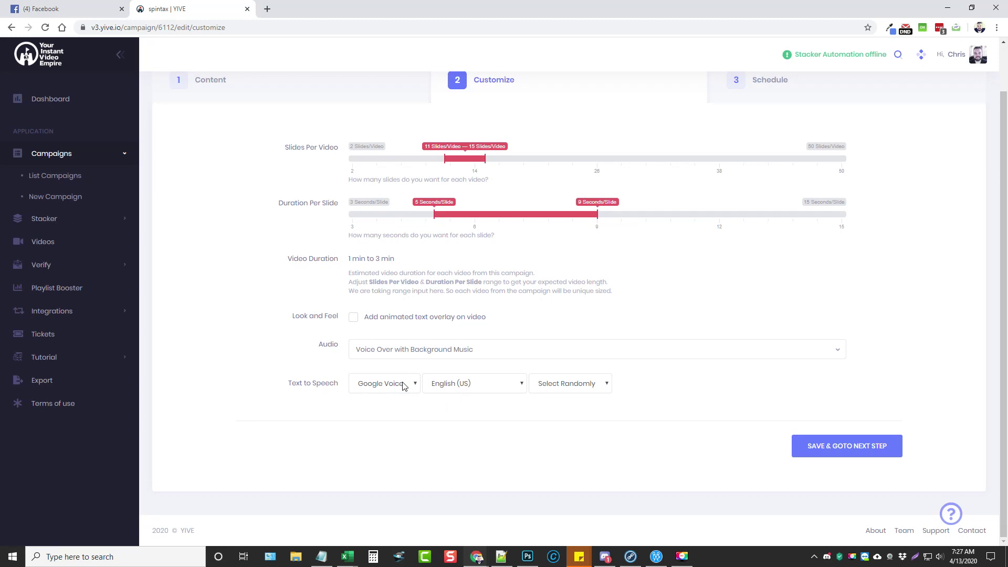
click(600, 383)
click(565, 401)
click(584, 391)
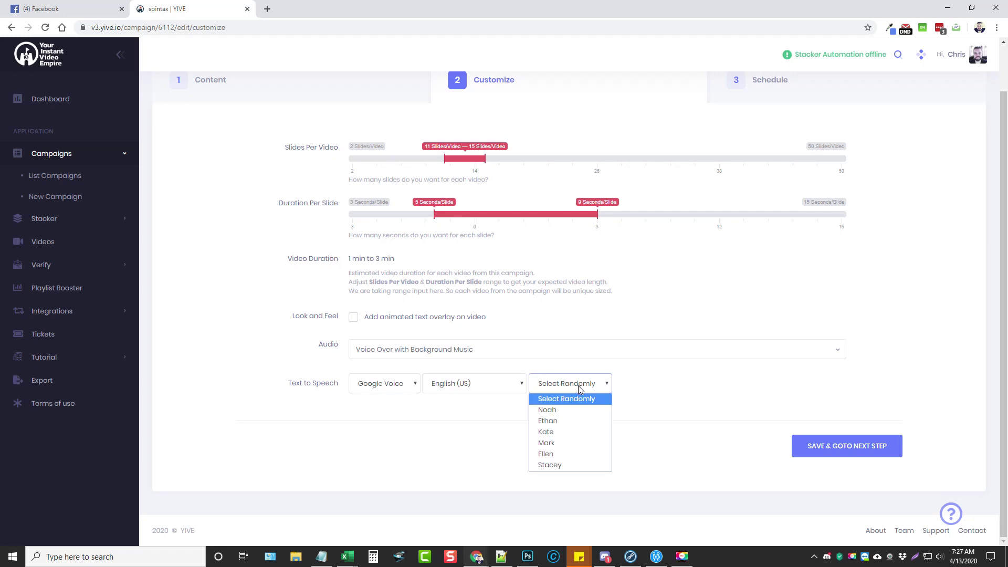
click(573, 388)
Step: Switch text to speech back to Amazon Polly with US English and the Matthew voice
click(392, 389)
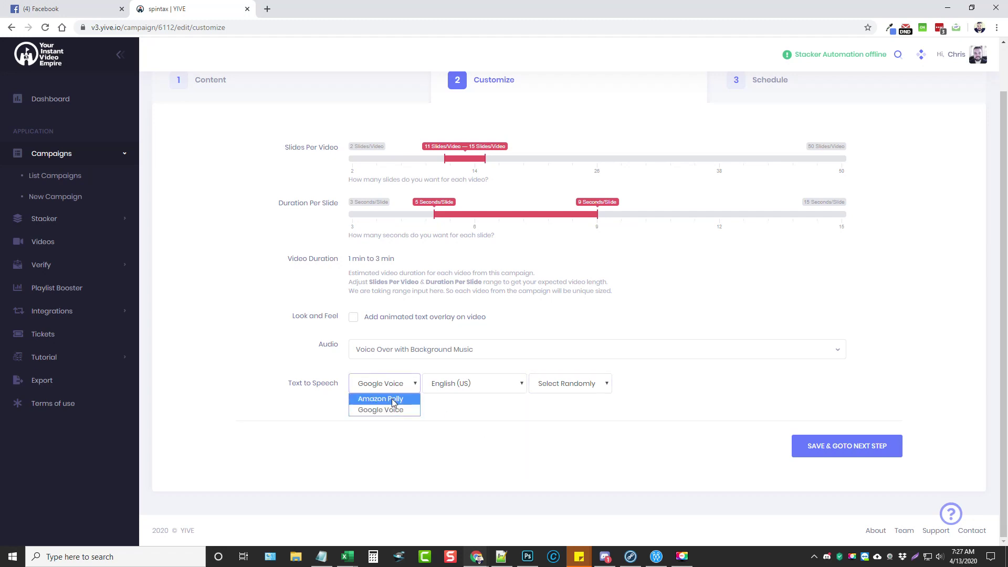
click(392, 399)
click(560, 434)
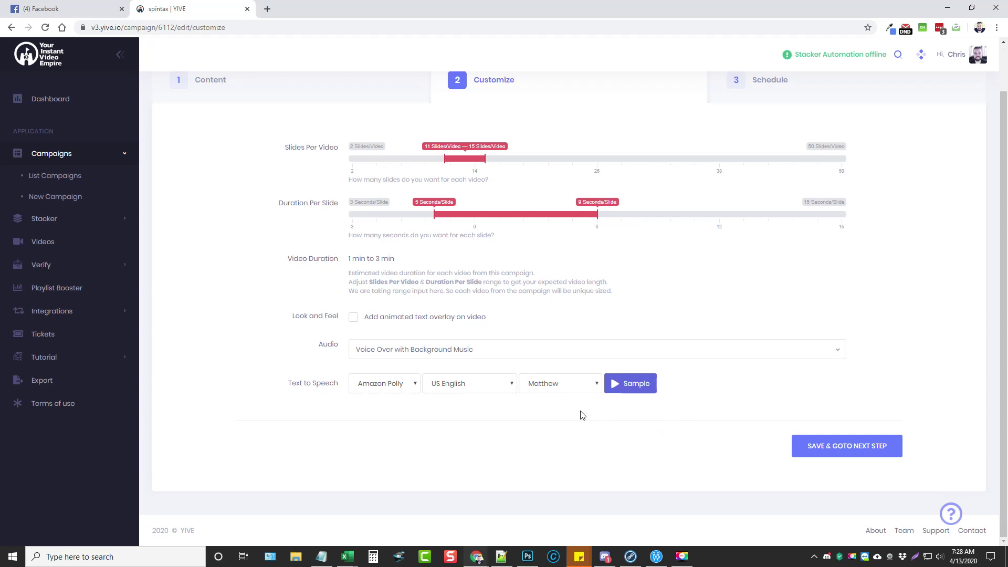
Step: Check the audio options, keeping Voice Over with Background Music, and save the customization to continue to scheduling
click(440, 353)
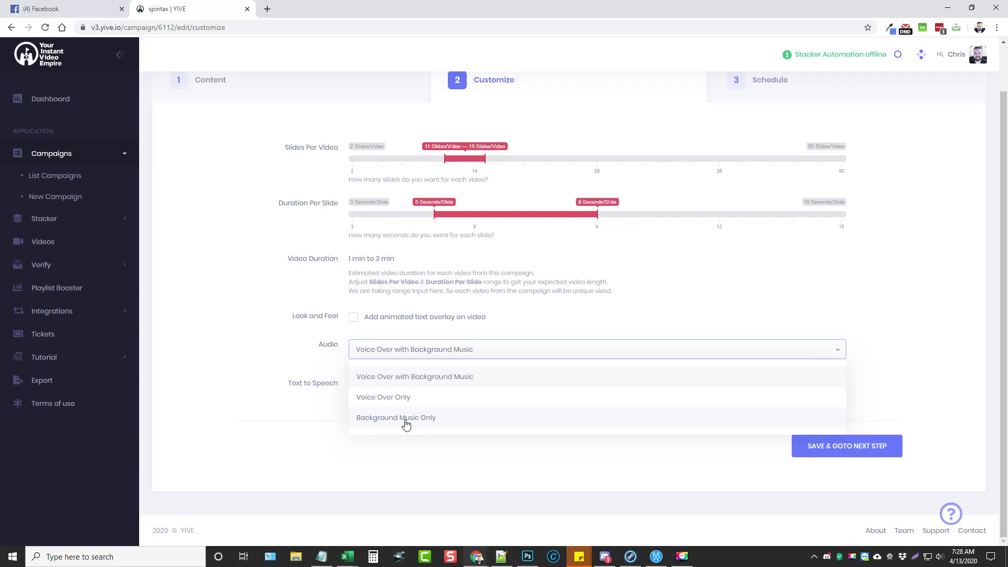
click(384, 386)
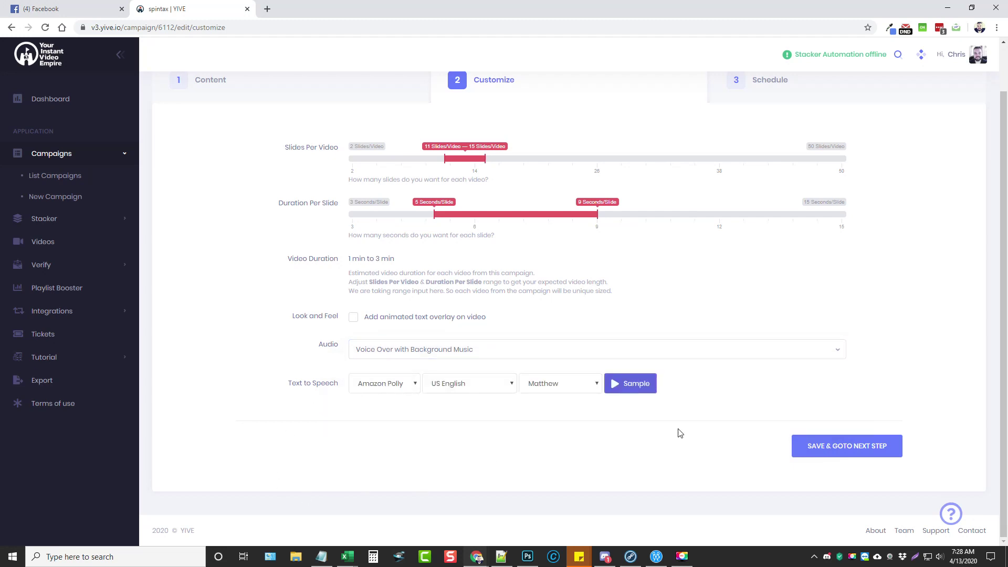
click(840, 444)
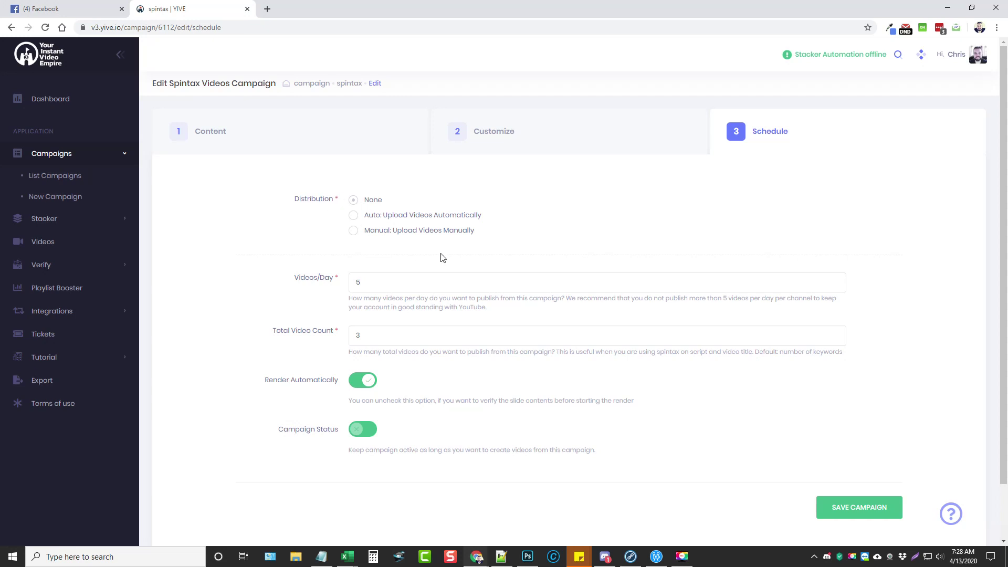
Step: Set the distribution to upload videos automatically, and try out a channel in the YouTube channel selection before removing it
click(353, 216)
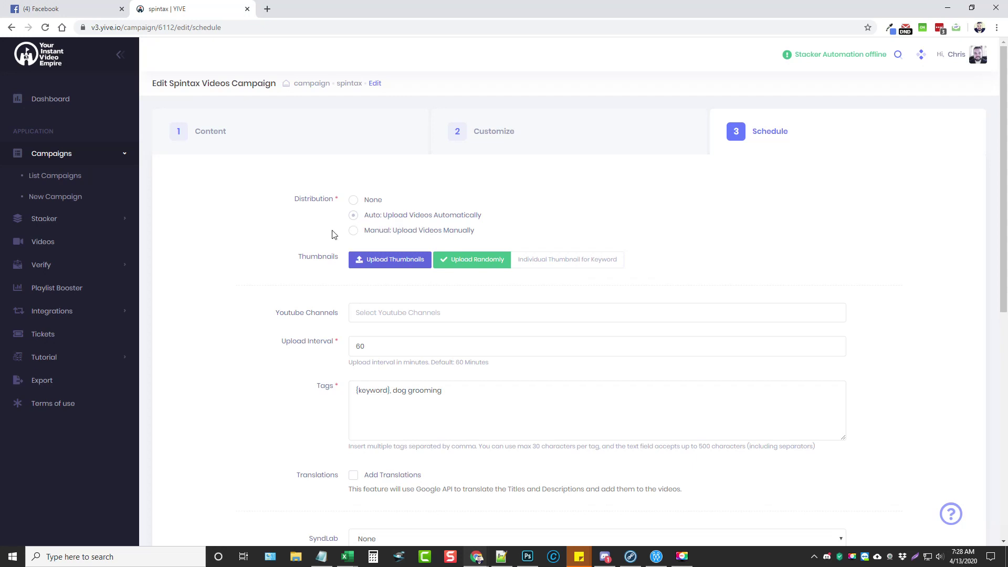
scroll(247, 308, down, 1)
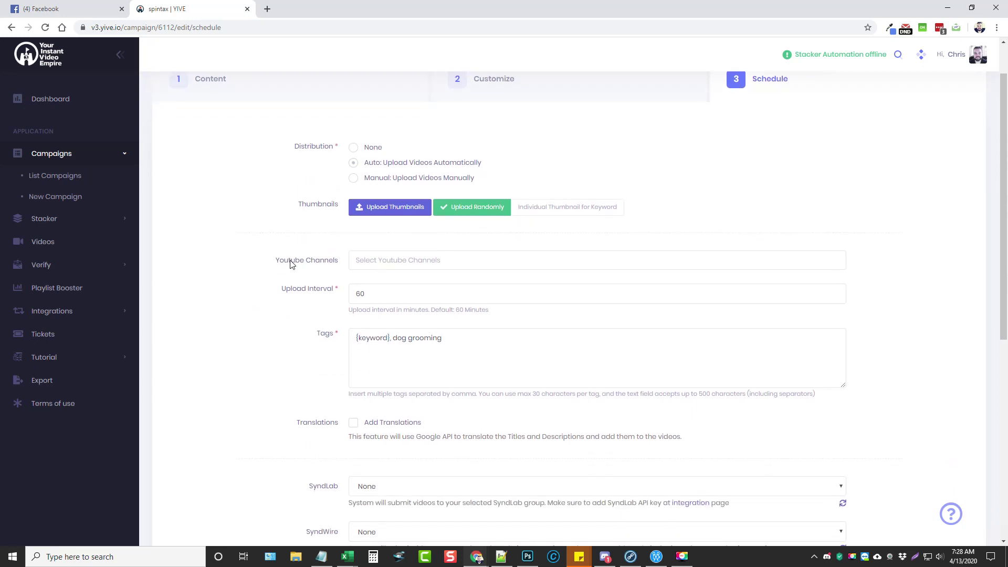
click(383, 260)
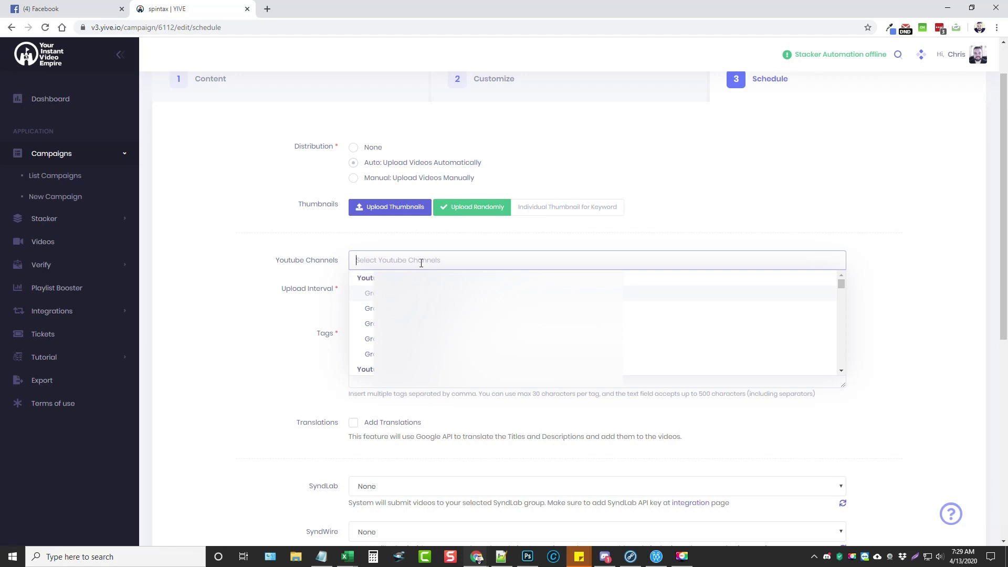
scroll(488, 315, down, 1)
key(Escape)
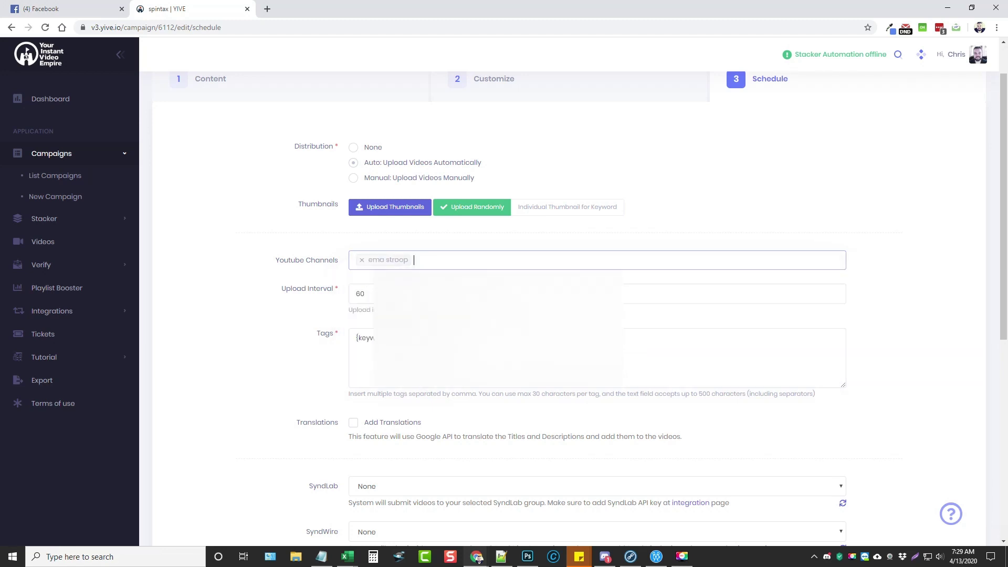
click(388, 259)
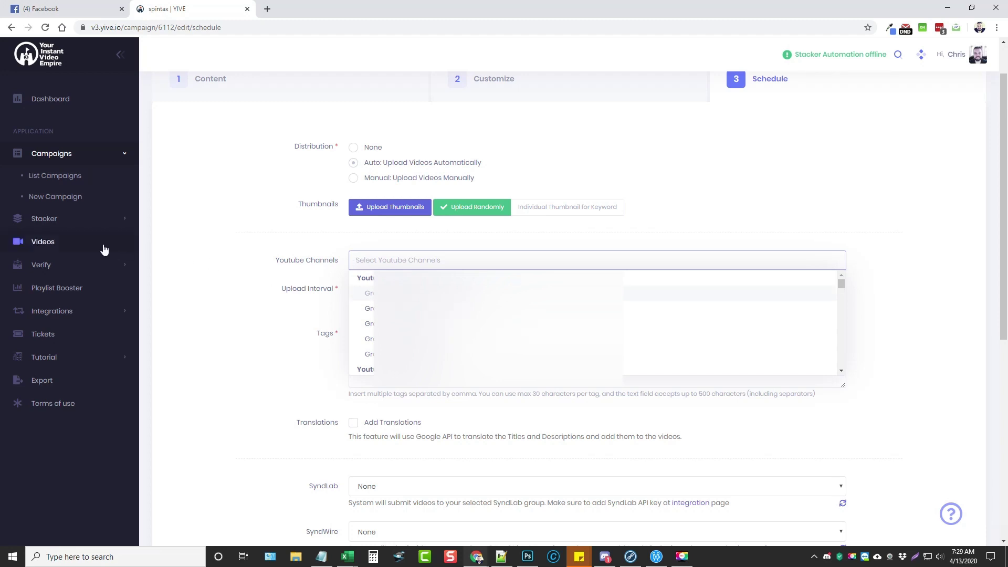
Step: Look at where YouTube groups are managed under Stacker and view the channel groups selectable for the campaign
click(48, 220)
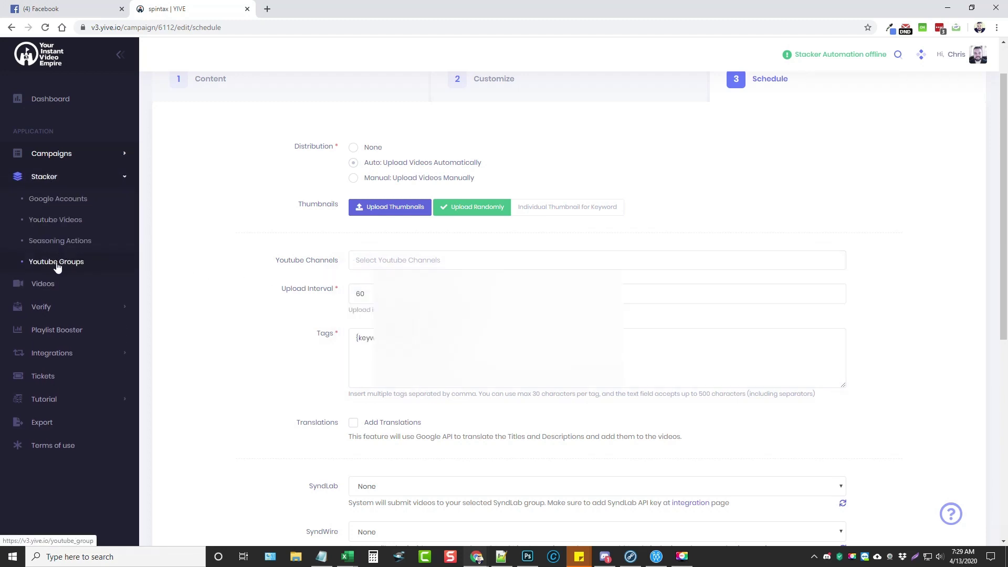
click(396, 261)
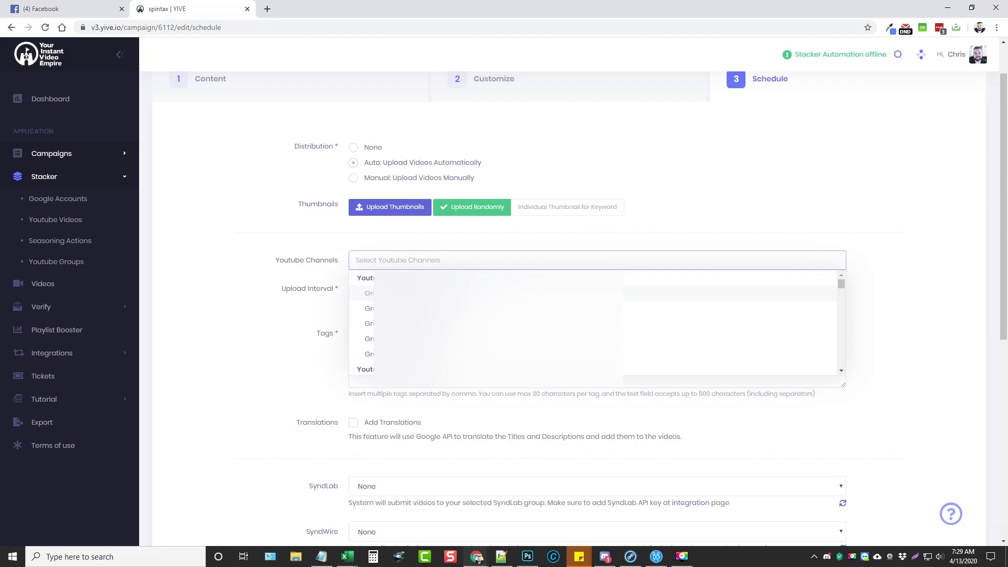
click(398, 261)
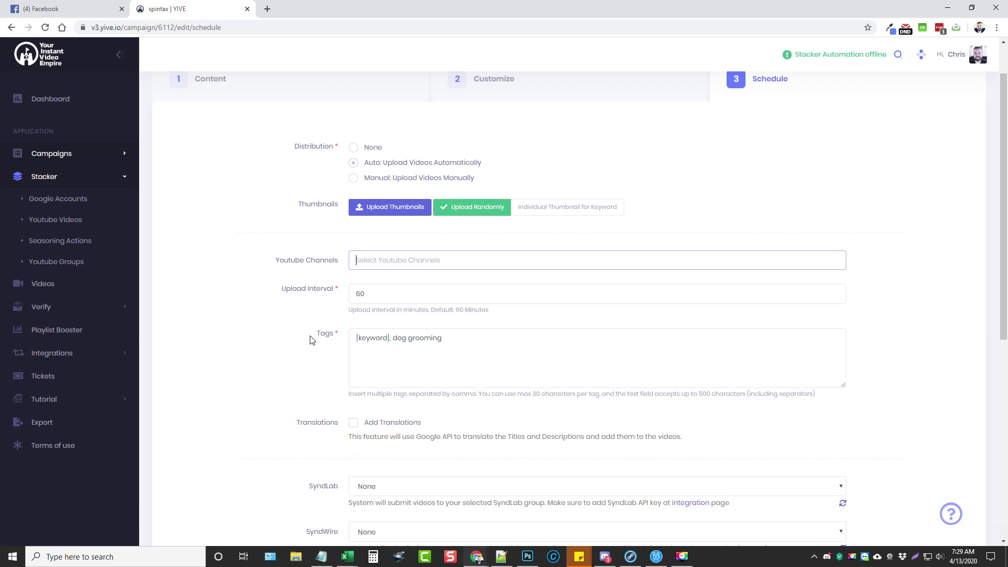
Step: Set the upload interval to 10 minutes
double_click(365, 293)
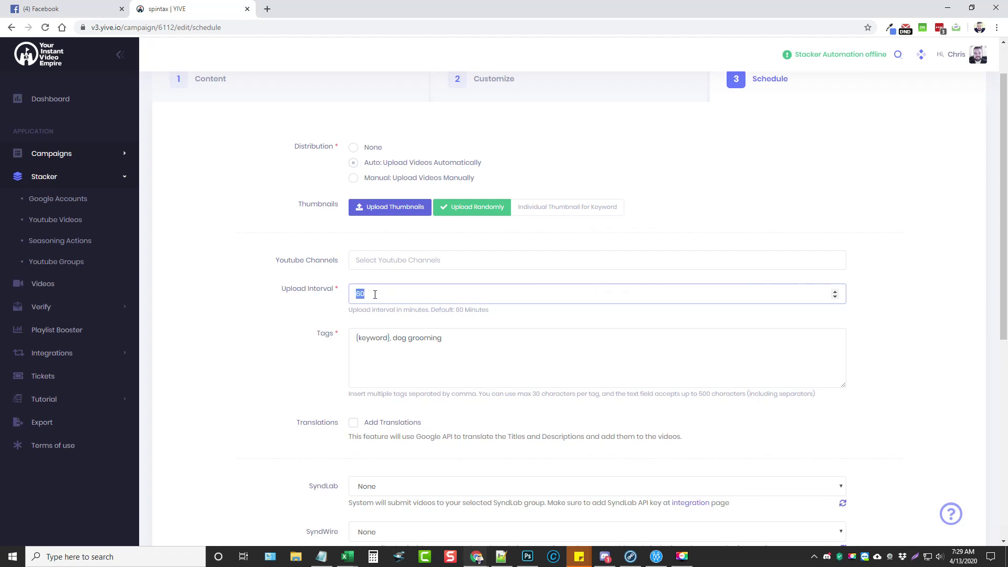
drag(375, 295, 351, 295)
text(1)
click(260, 282)
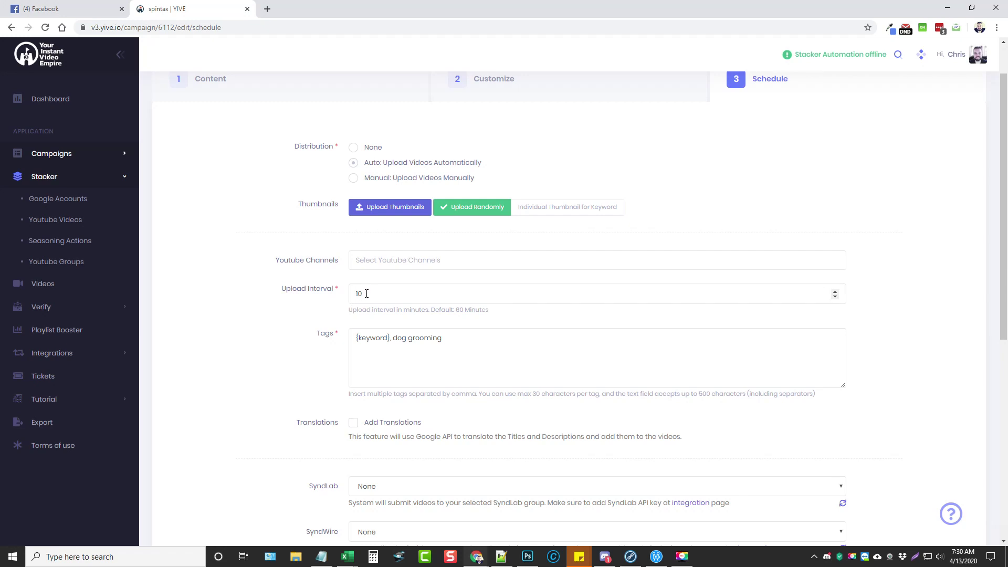
Step: Set the upload interval to 120 minutes and examine the keyword placeholder and dog grooming entry in the tags
drag(367, 293, 334, 295)
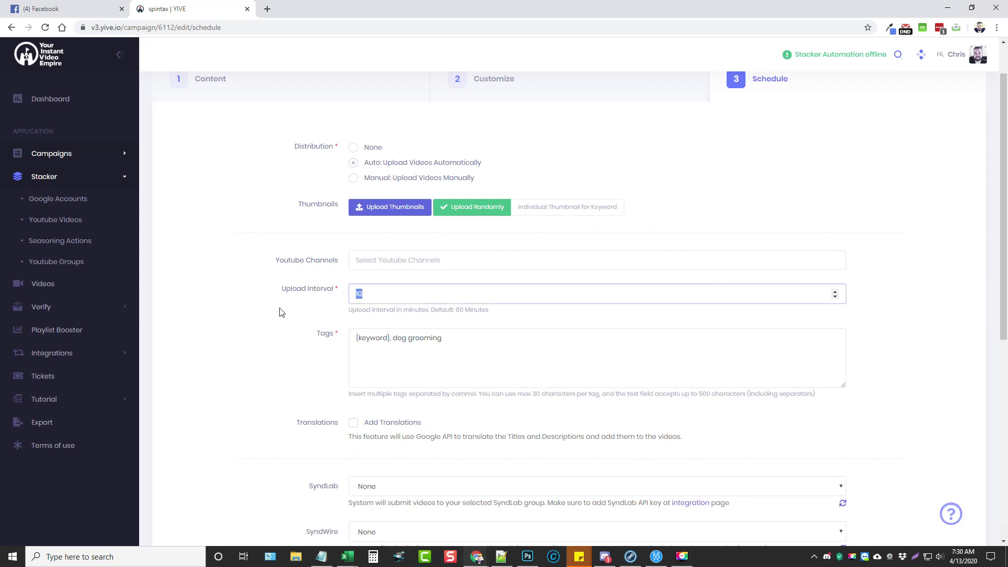
text(120)
scroll(447, 279, down, 2)
triple_click(425, 233)
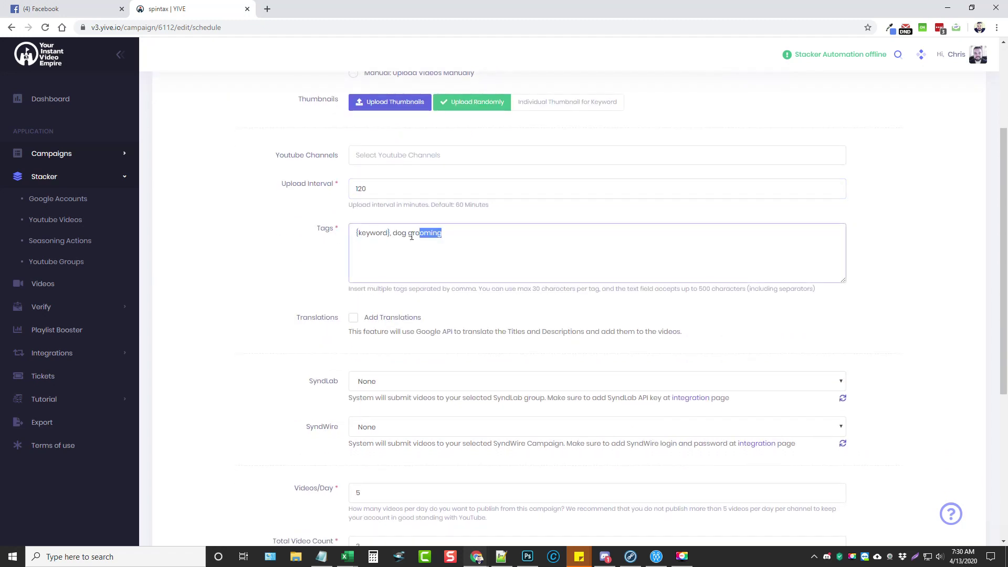
click(382, 233)
drag(356, 234, 391, 234)
Step: Enable translations of the titles and descriptions, select all languages, and look through the full language list
scroll(282, 326, down, 2)
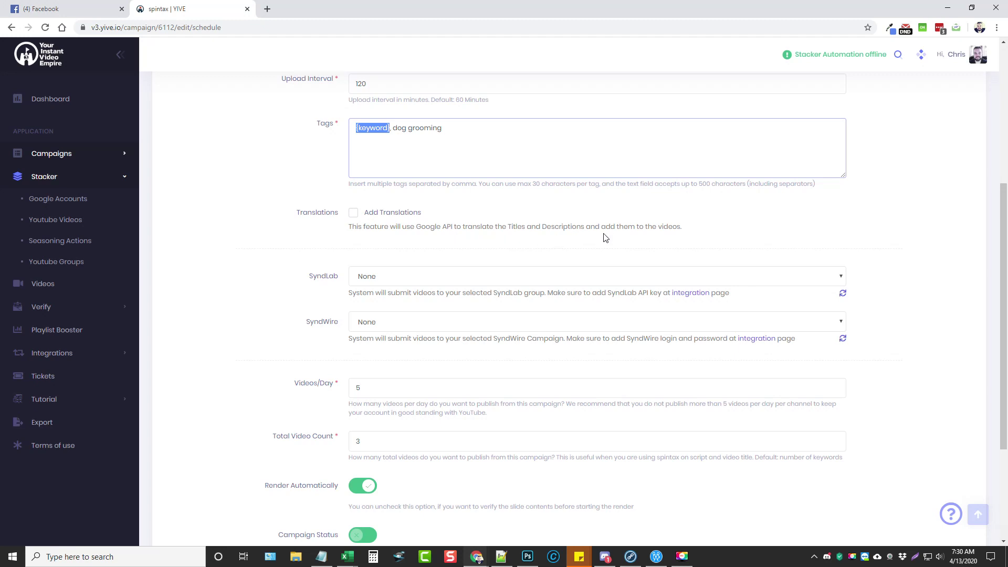
click(353, 213)
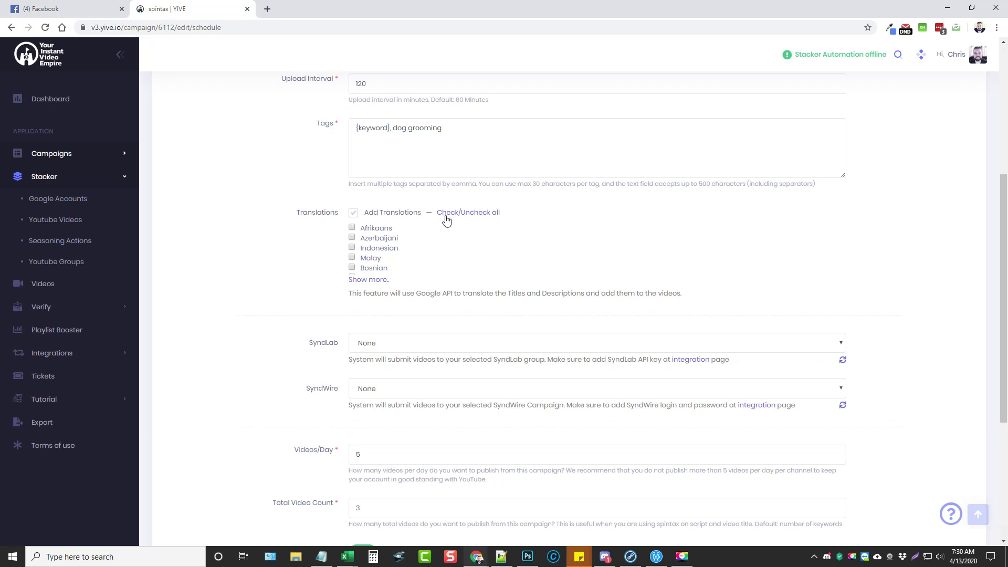
click(450, 214)
click(389, 279)
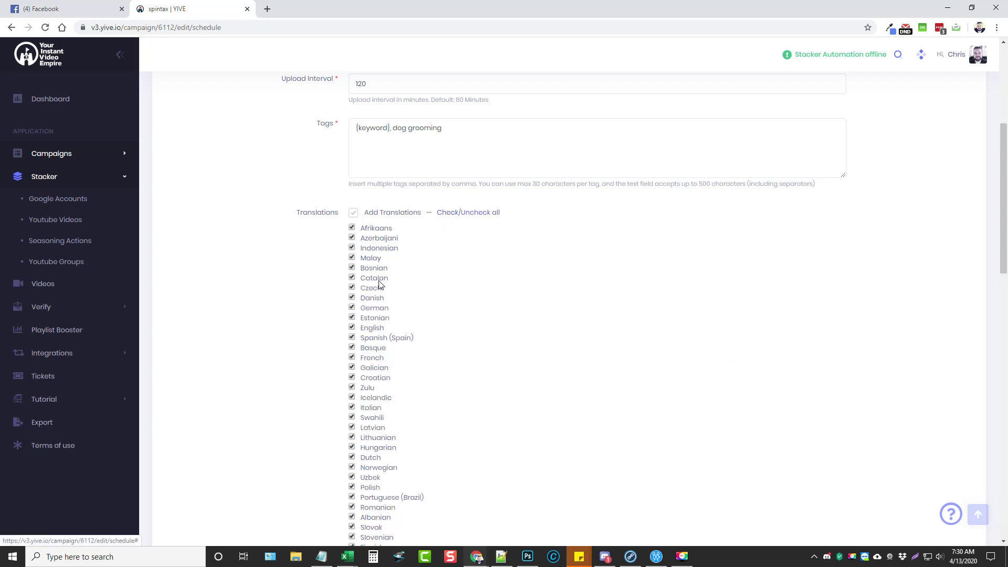
scroll(378, 292, down, 12)
scroll(380, 300, down, 3)
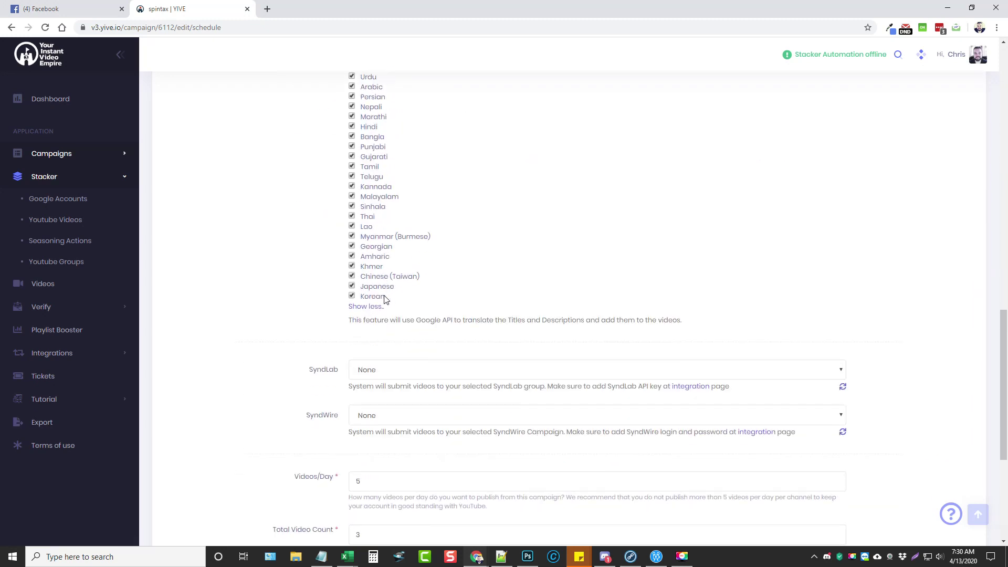
scroll(433, 335, up, 20)
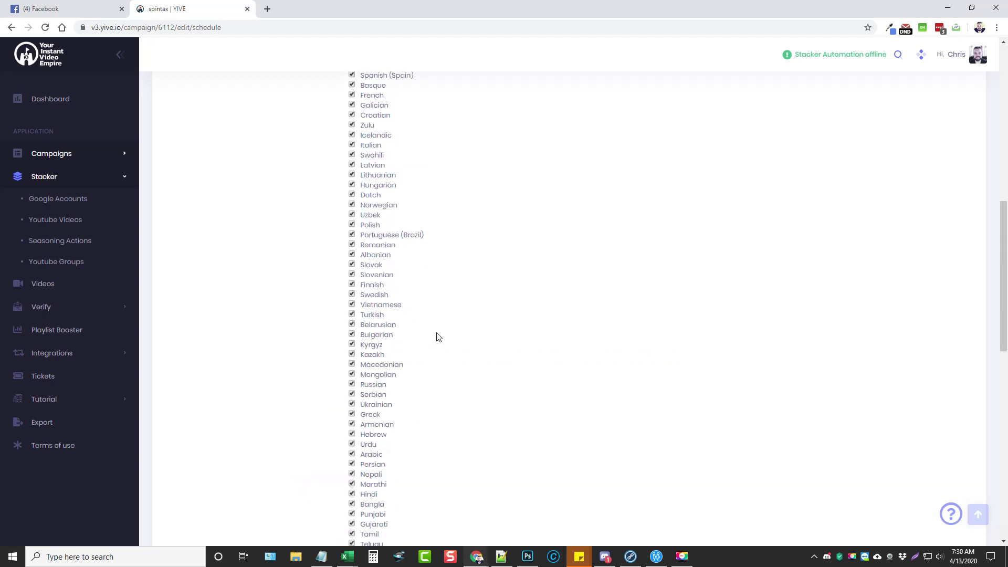
click(417, 323)
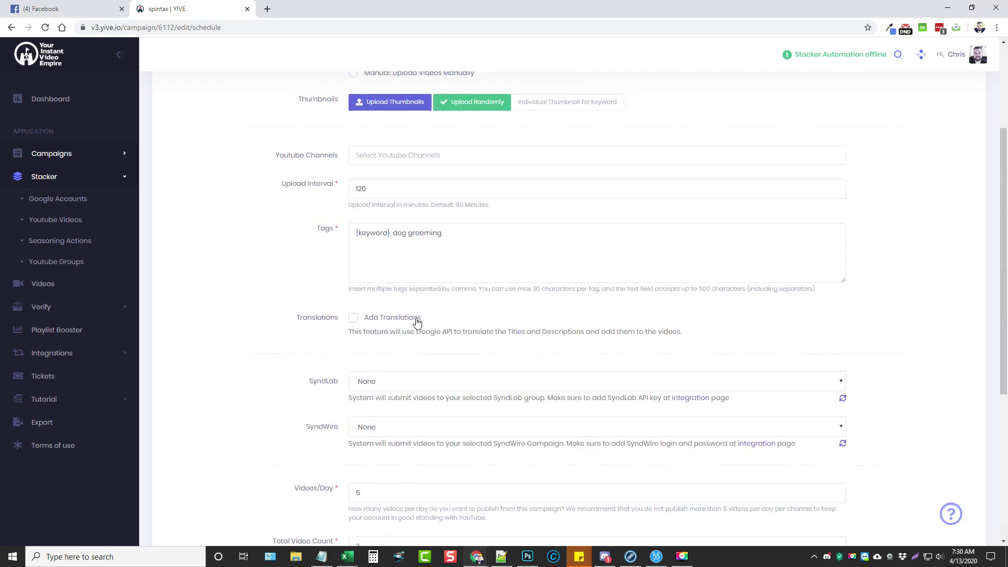
click(355, 319)
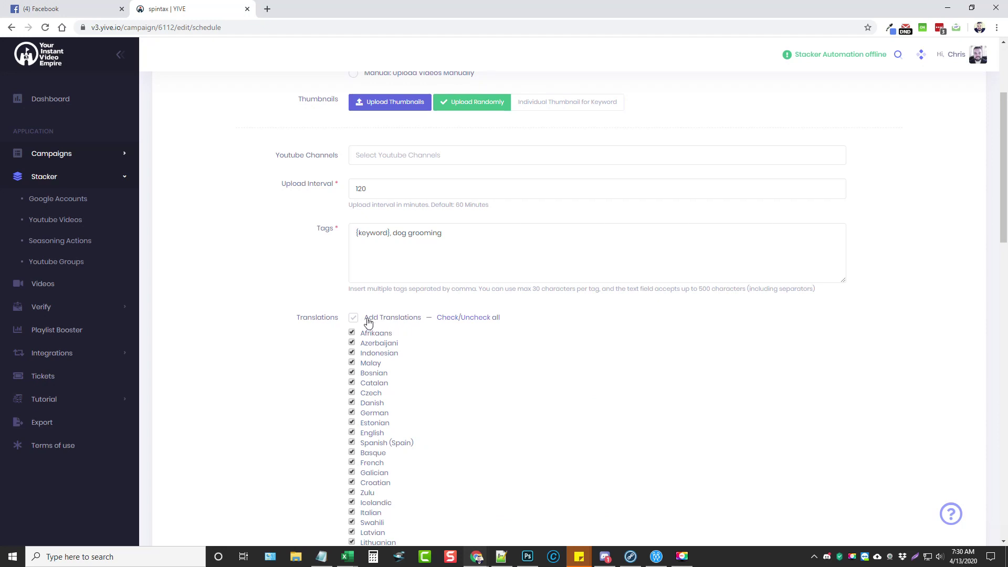
scroll(374, 342, down, 20)
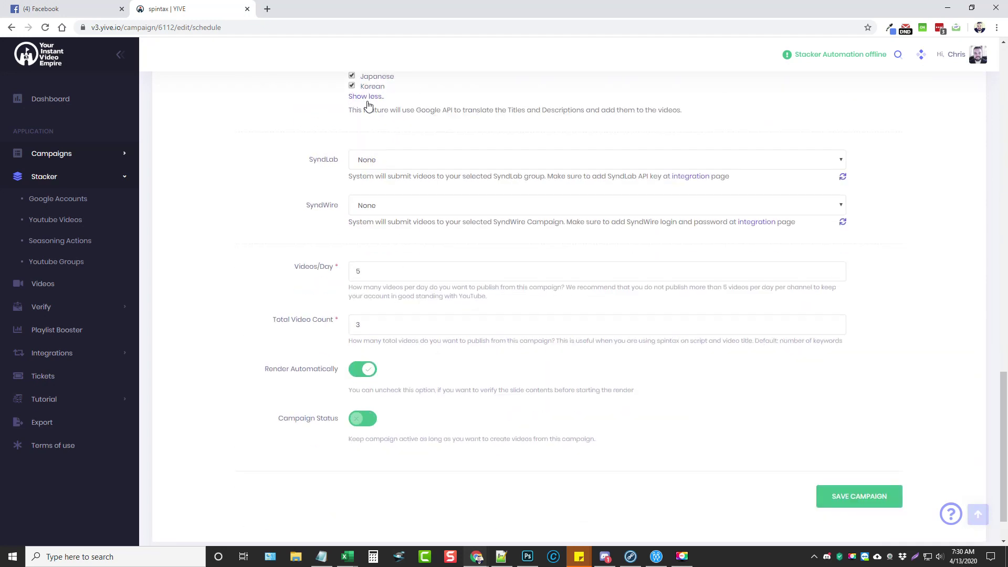
Step: Try 10 videos per day and re-enter the total video count
scroll(383, 142, down, 1)
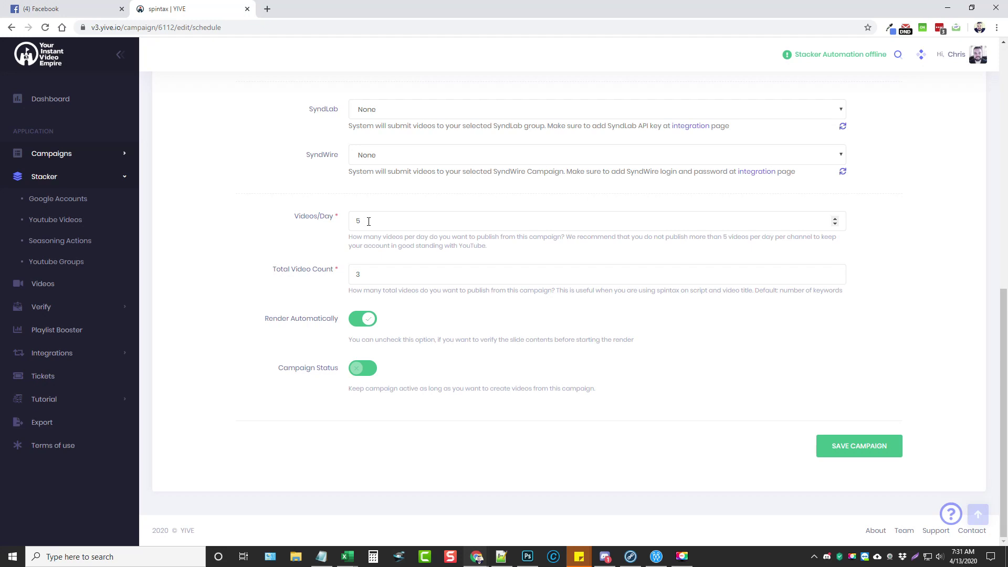
drag(368, 221, 349, 221)
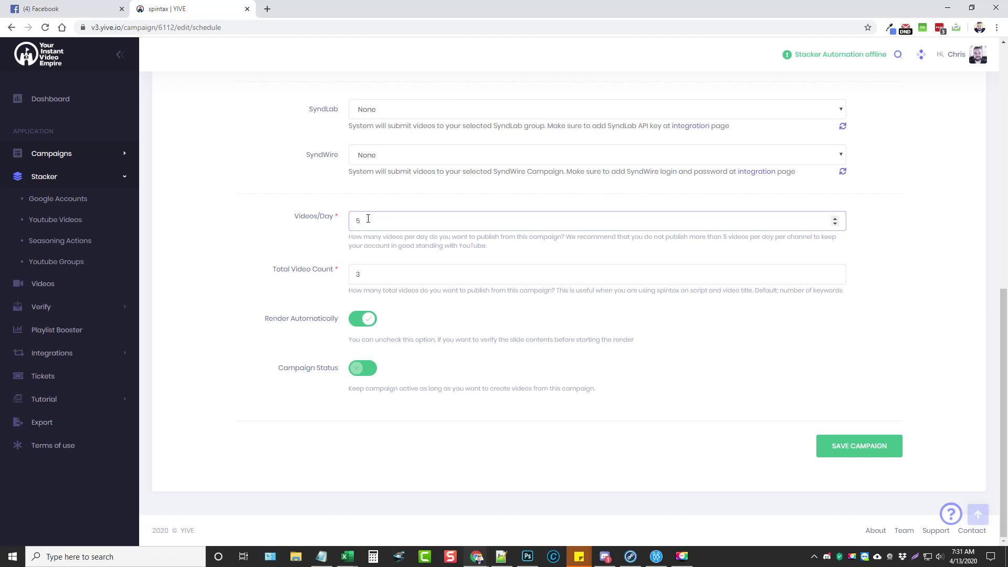
drag(367, 221, 334, 223)
text(10)
drag(372, 276, 259, 283)
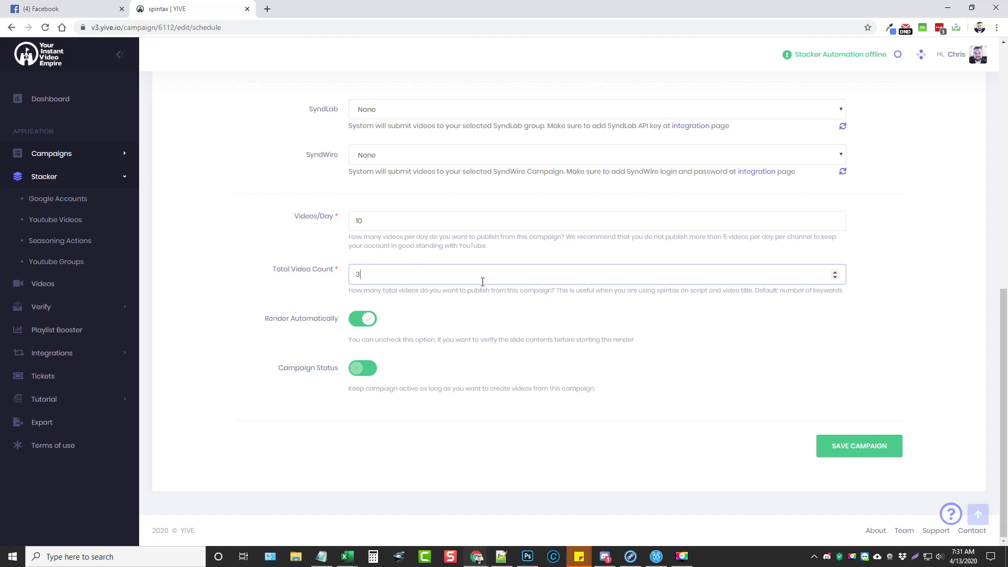
key(BackSpace)
text(1)
Step: Set the number of videos published per day to 3
double_click(366, 220)
text(3)
key(Tab)
click(254, 260)
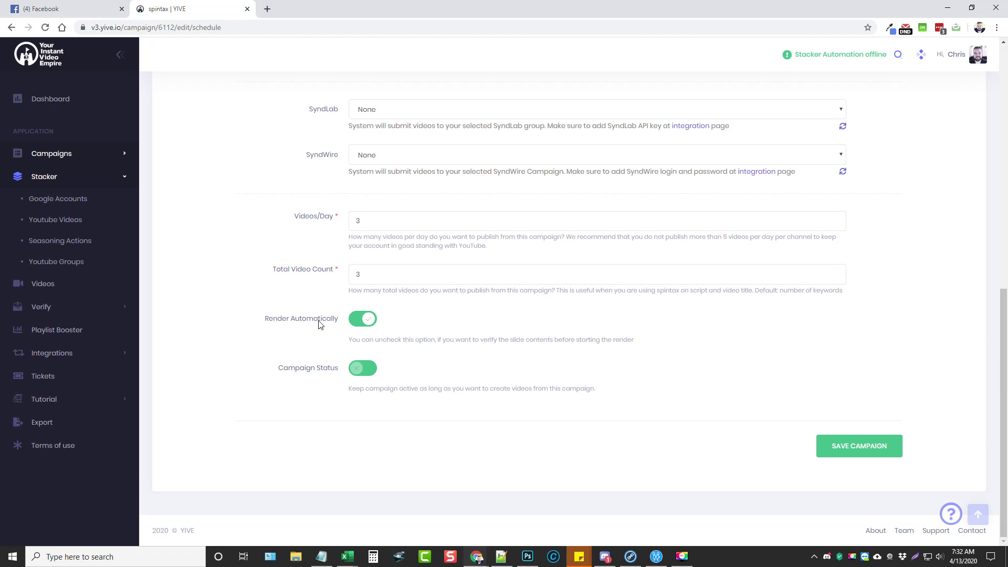
Step: Try toggling the campaign status and saving the campaign
click(360, 373)
click(821, 443)
scroll(404, 406, up, 2)
scroll(406, 409, down, 3)
click(368, 369)
Step: Review the schedule settings, including thumbnails, upload interval, tags, translations, SyndLab, SyndWire and video counts
scroll(546, 432, up, 8)
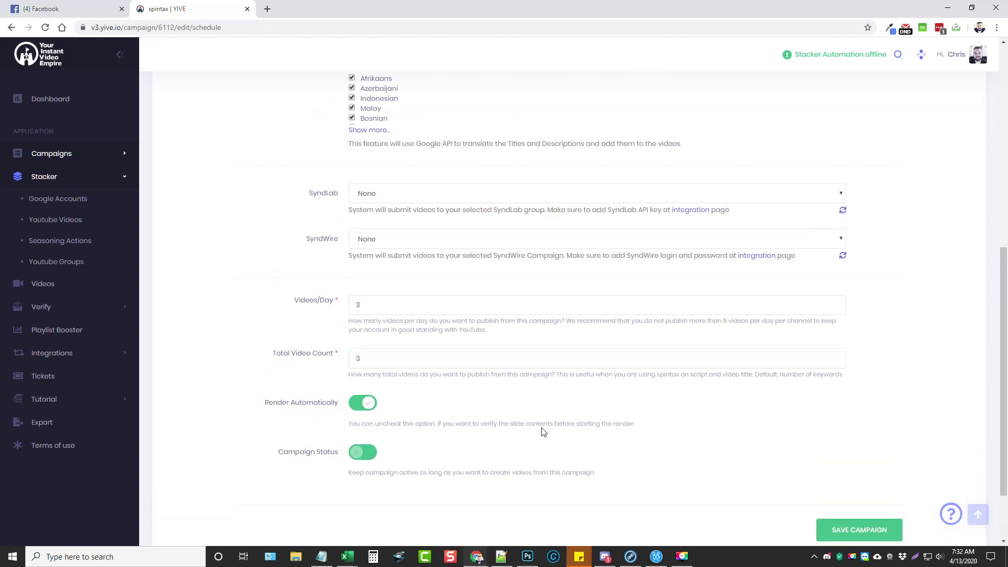
scroll(541, 426, up, 1)
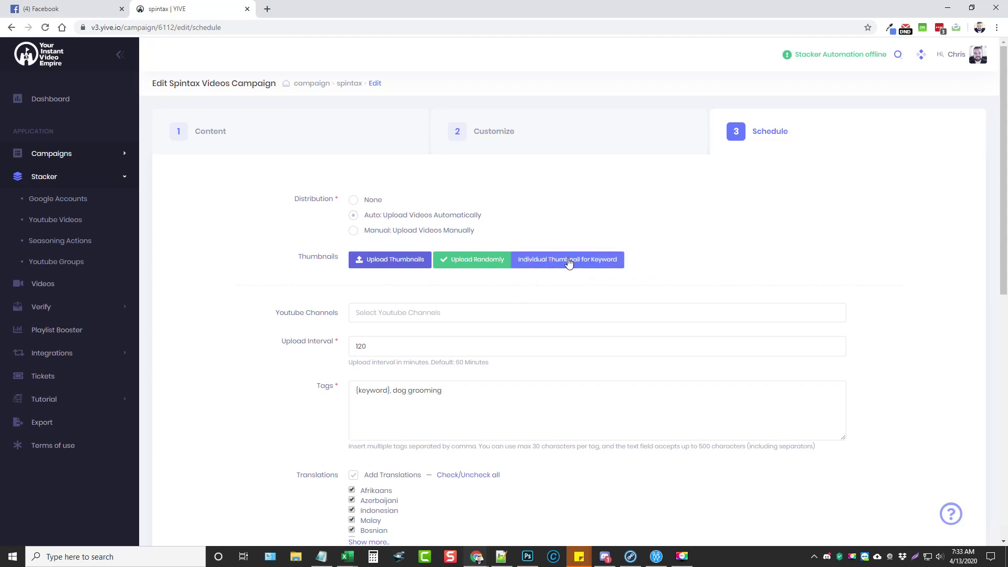
scroll(319, 387, down, 9)
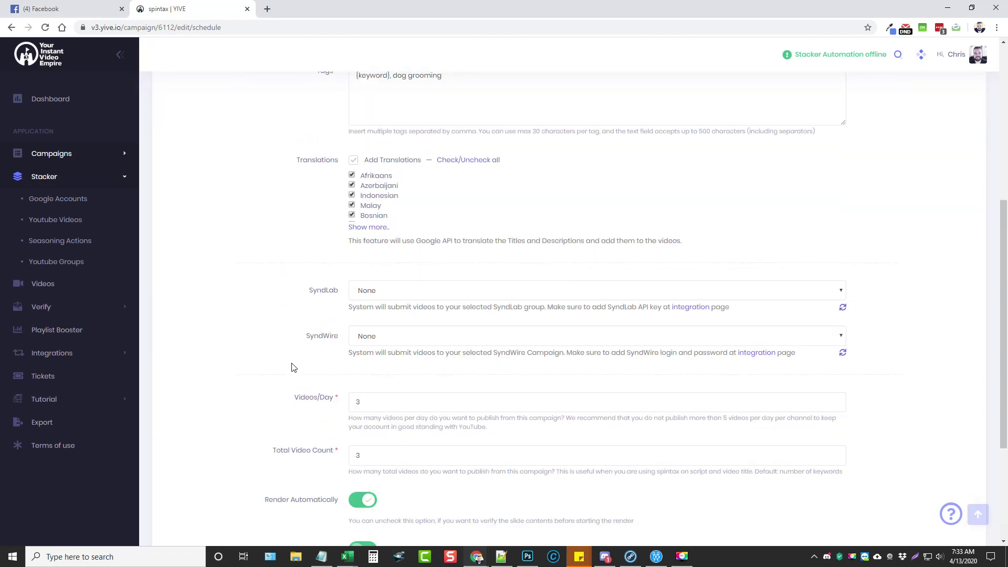
scroll(295, 370, up, 2)
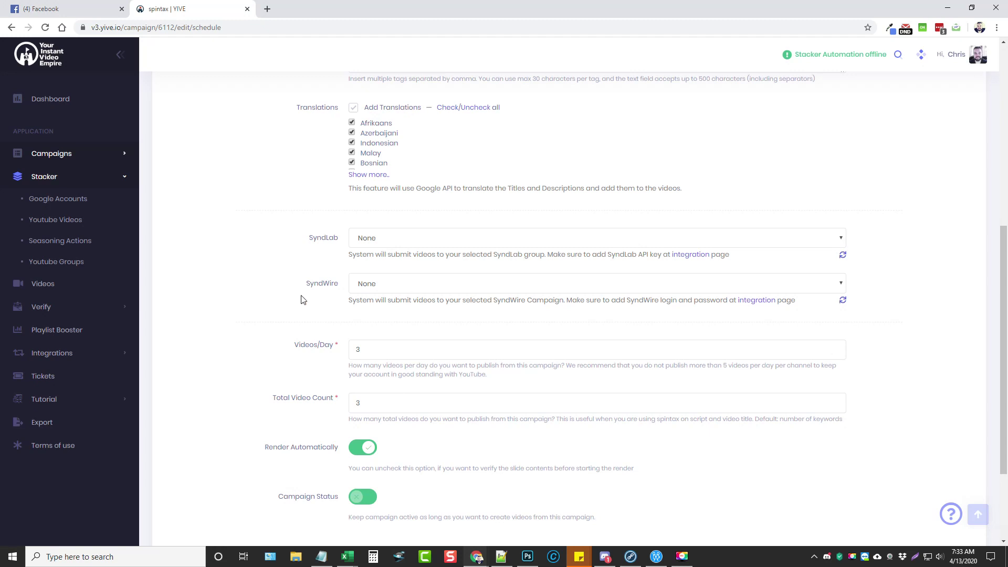
scroll(243, 357, up, 4)
scroll(243, 361, up, 3)
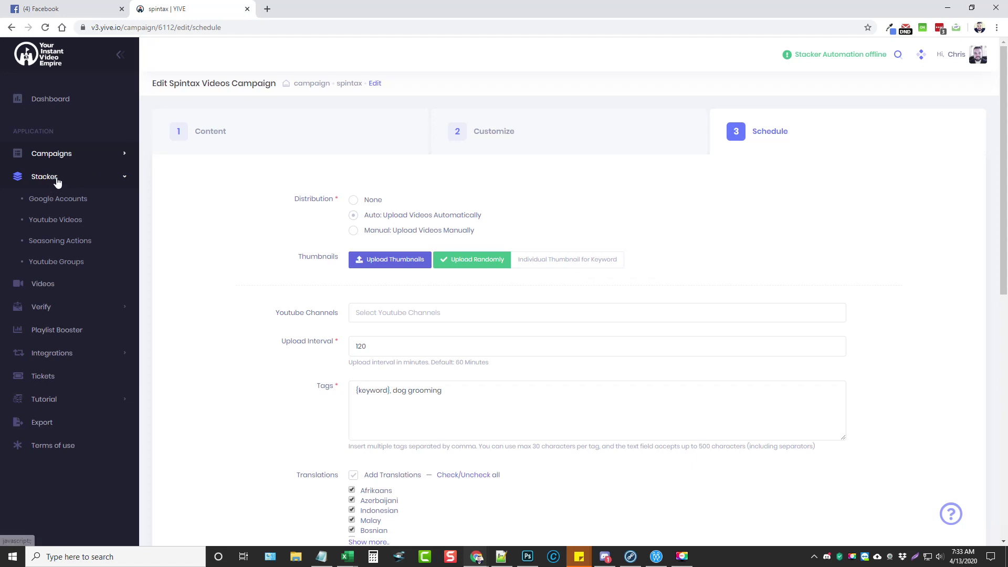
Step: Open the new campaign setup and review the available campaign types, pointing out Spintax Videos
click(56, 154)
click(52, 201)
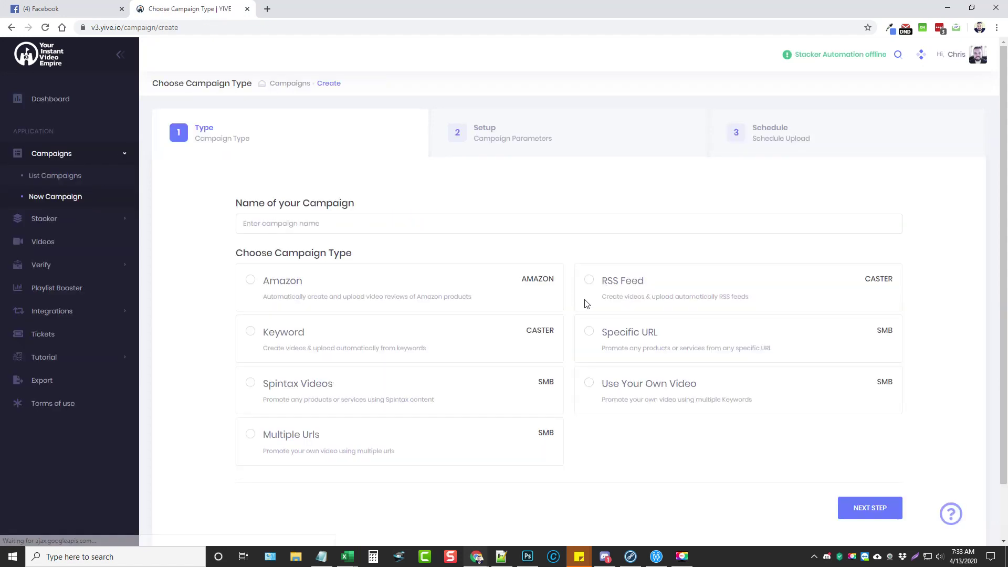
scroll(516, 322, down, 2)
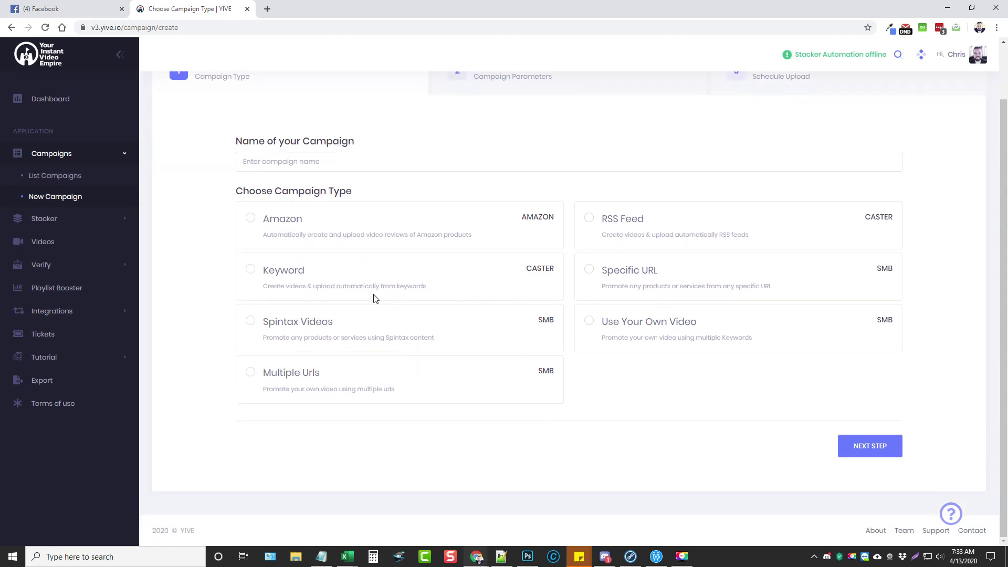
drag(334, 323, 265, 325)
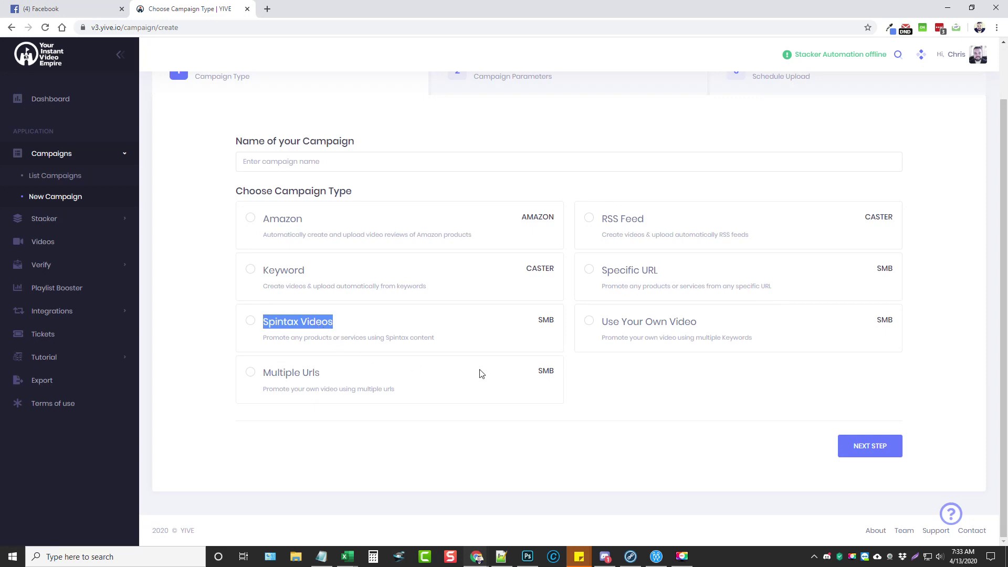
scroll(568, 349, up, 2)
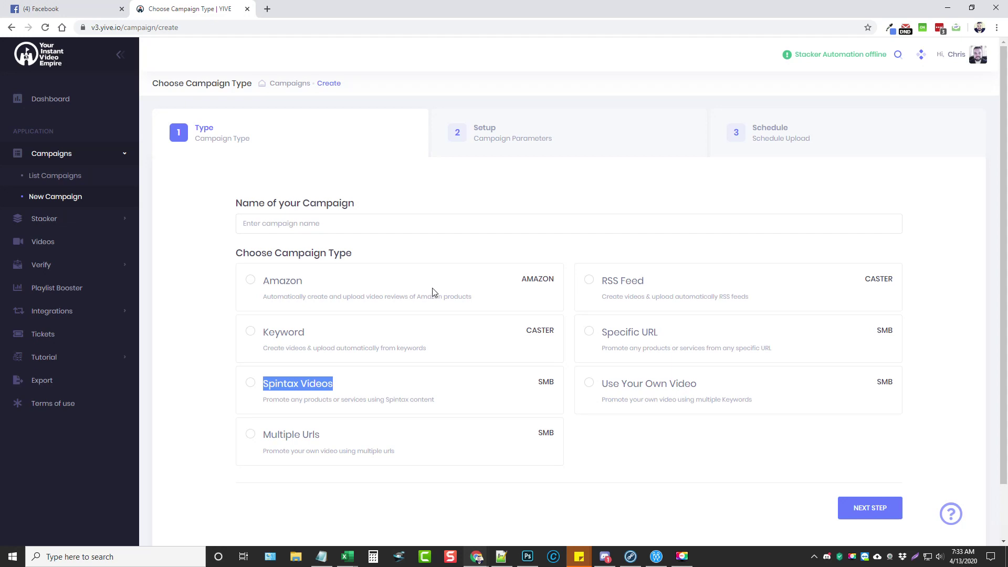
click(511, 192)
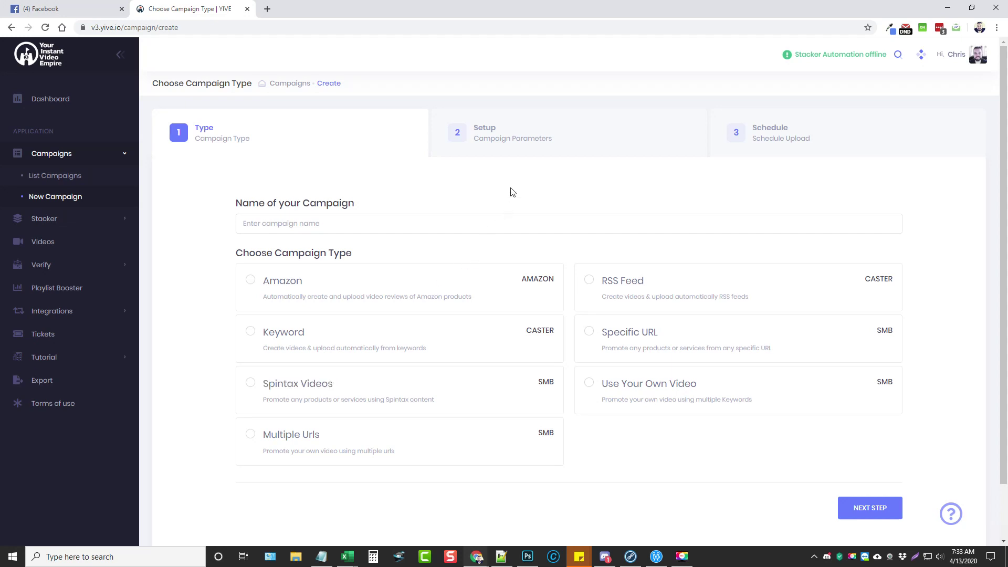